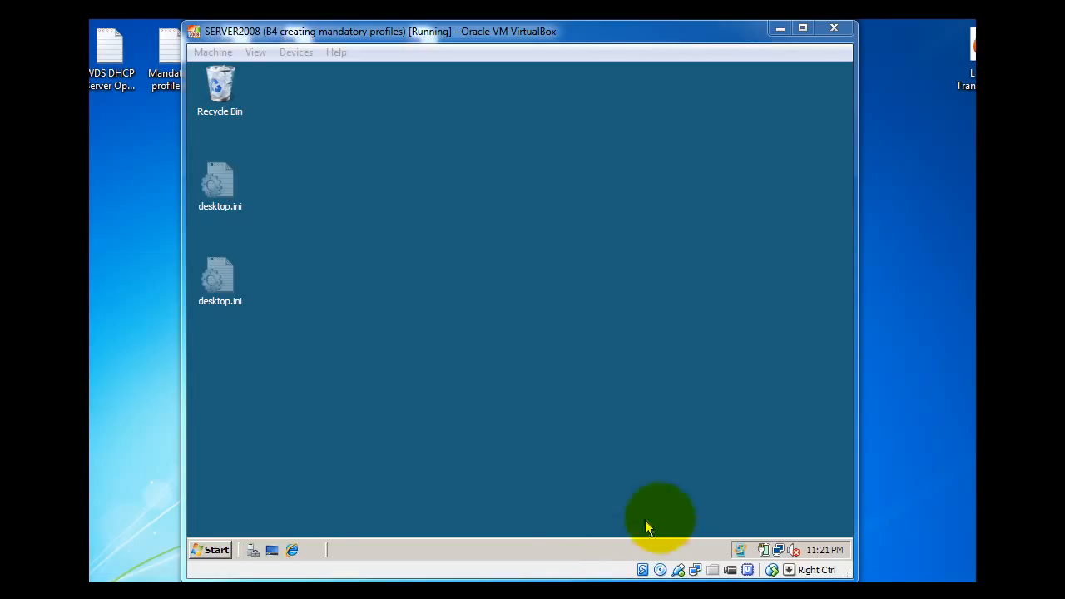
# - Open Active Directory Users and Computers and view the Computers container and the HIMRAJ COMPUTERS organizational unit
pyautogui.click(215, 549)
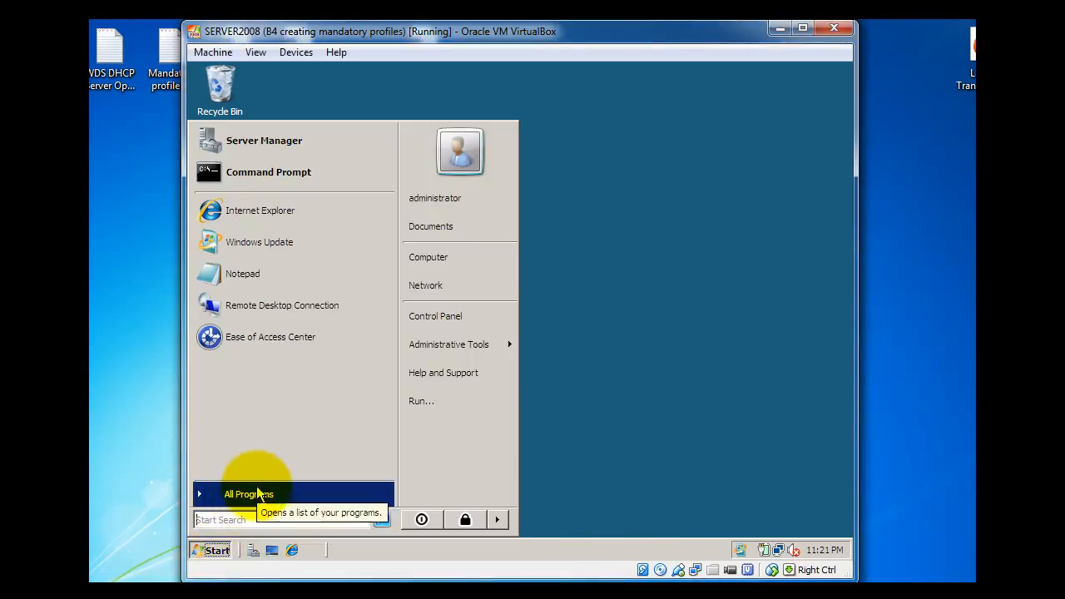
pyautogui.moveTo(469, 347)
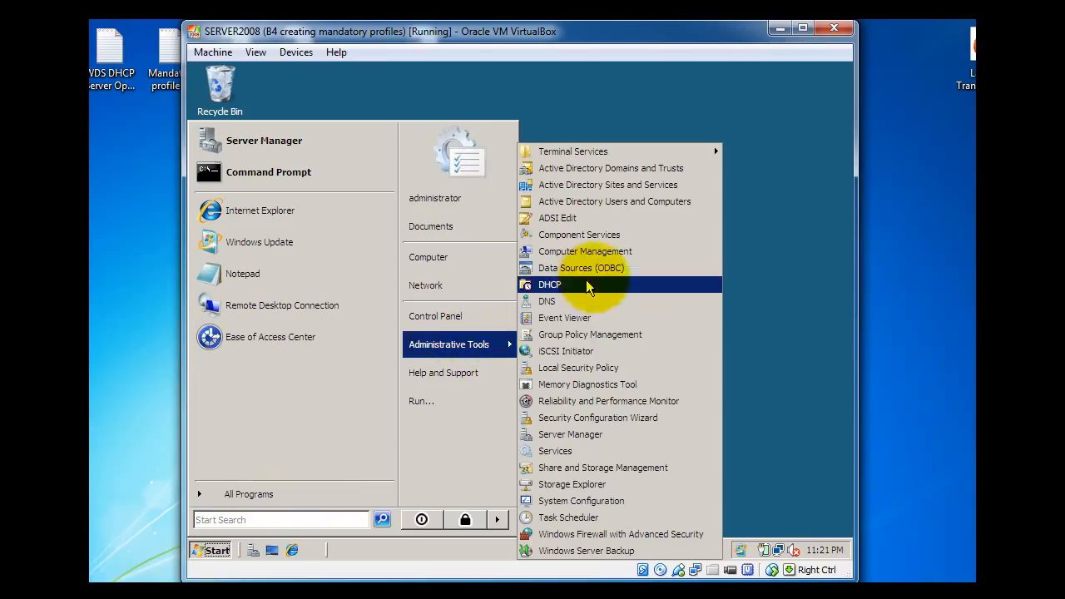
pyautogui.click(618, 204)
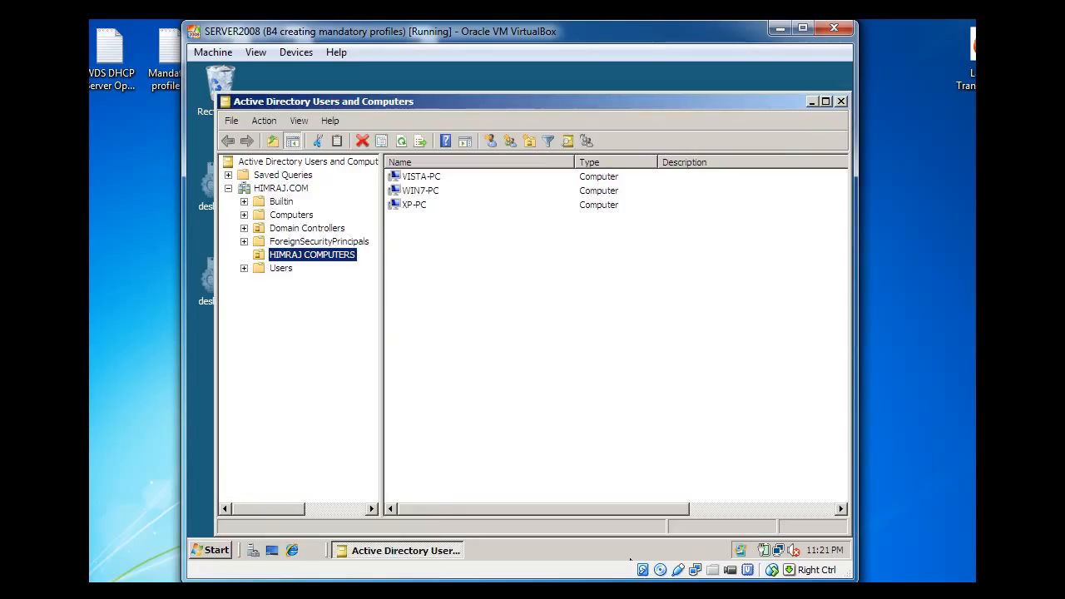
pyautogui.click(337, 580)
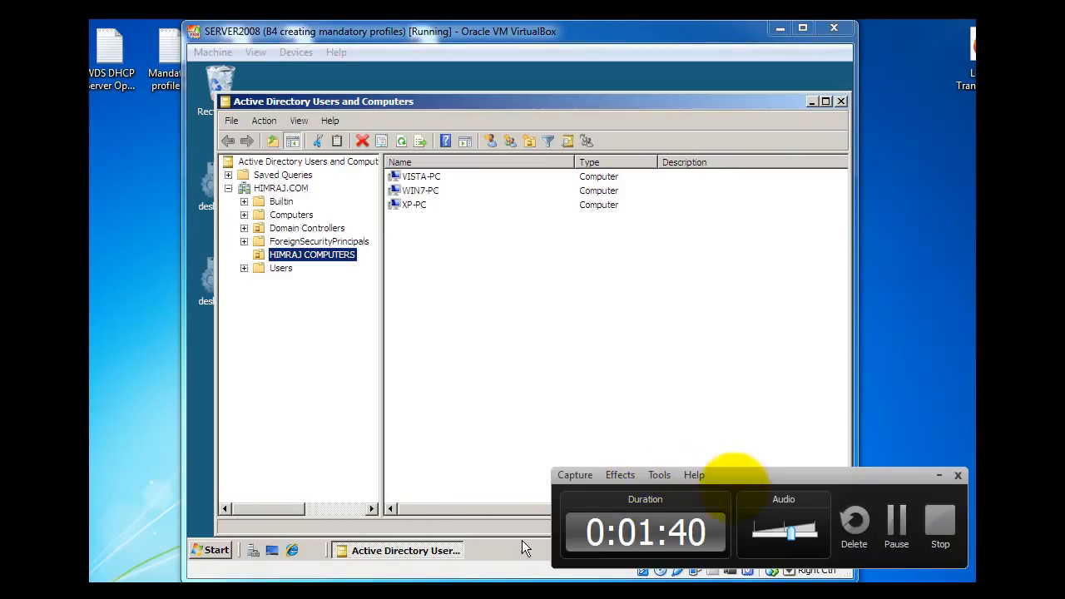
pyautogui.moveTo(748, 479); pyautogui.dragTo(766, 595)
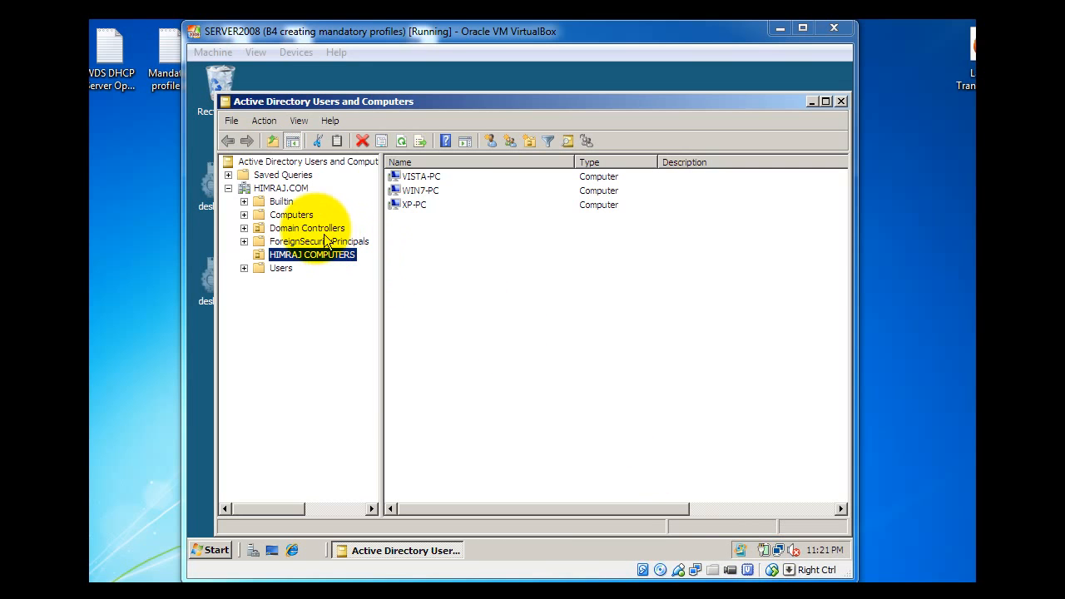
pyautogui.click(297, 217)
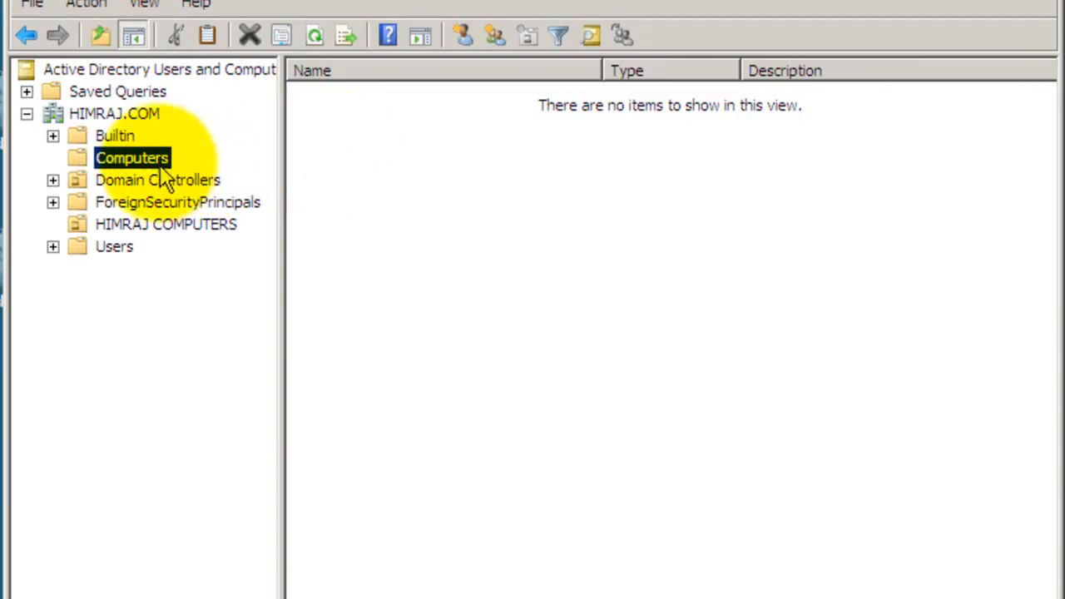
pyautogui.click(146, 227)
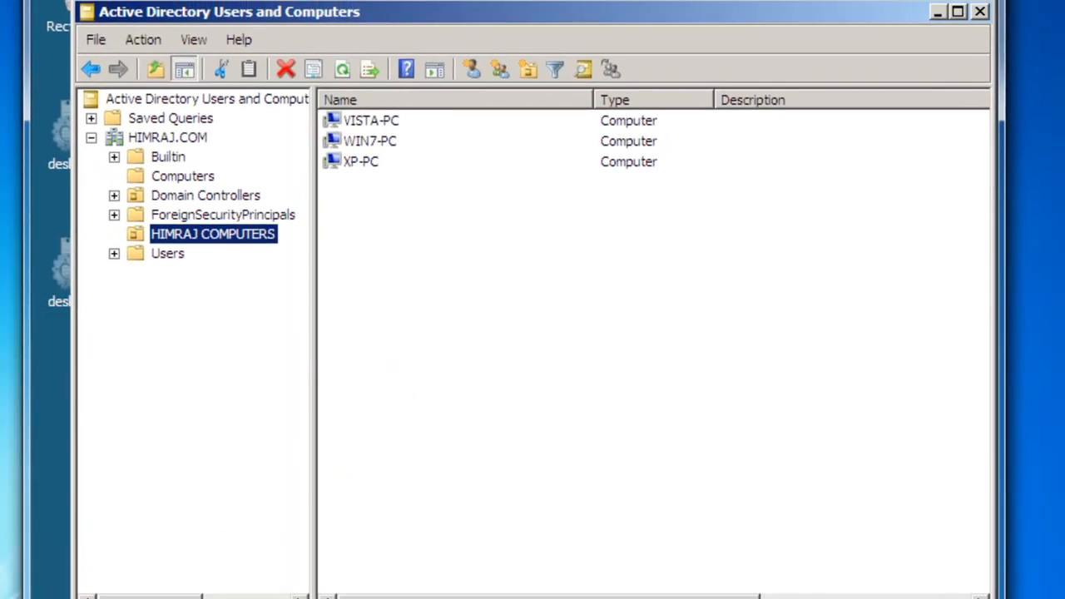
# - Open the Group Policy Management console from the administrative tools, and minimize it to show the desktop
pyautogui.click(212, 555)
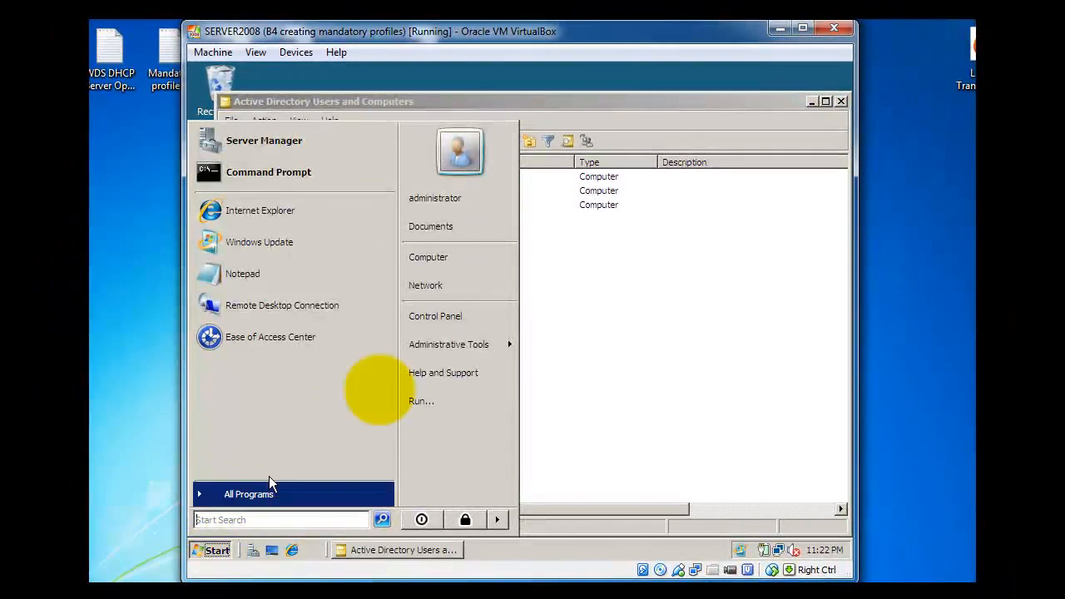
pyautogui.moveTo(455, 353)
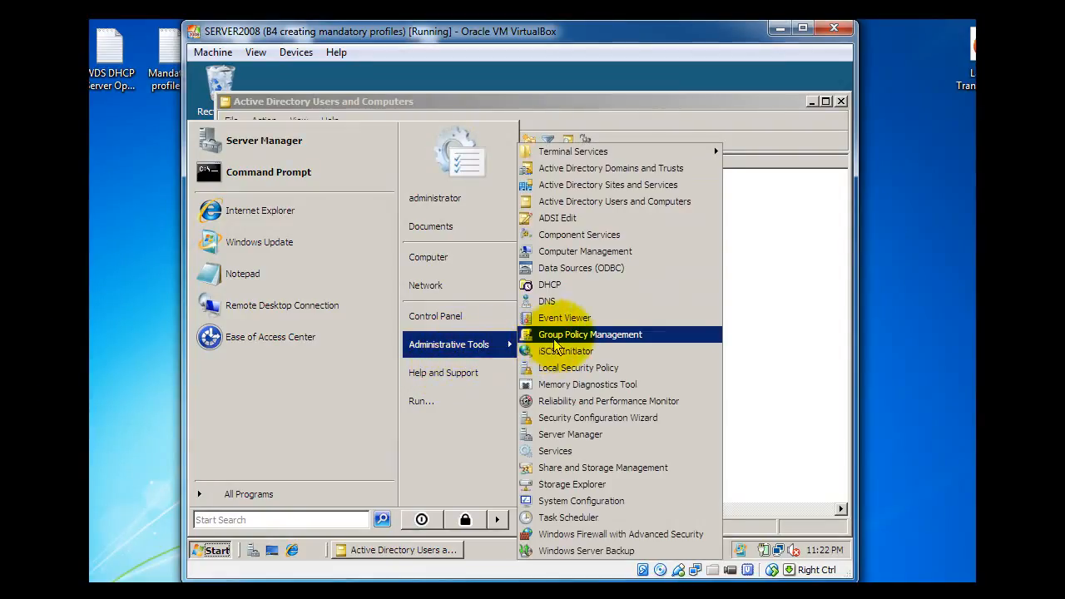
pyautogui.click(567, 335)
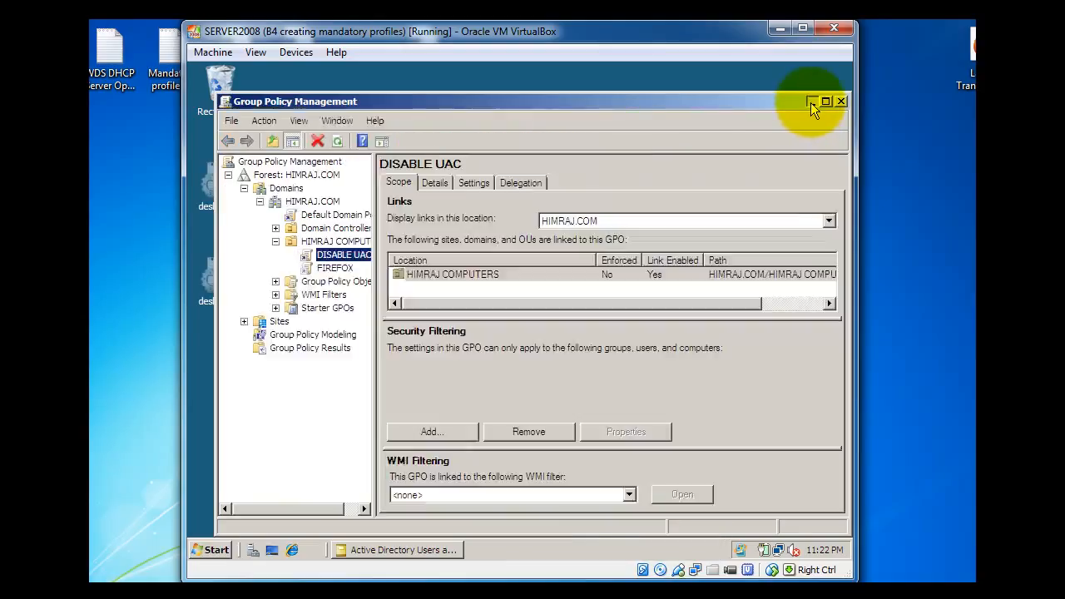
pyautogui.click(810, 102)
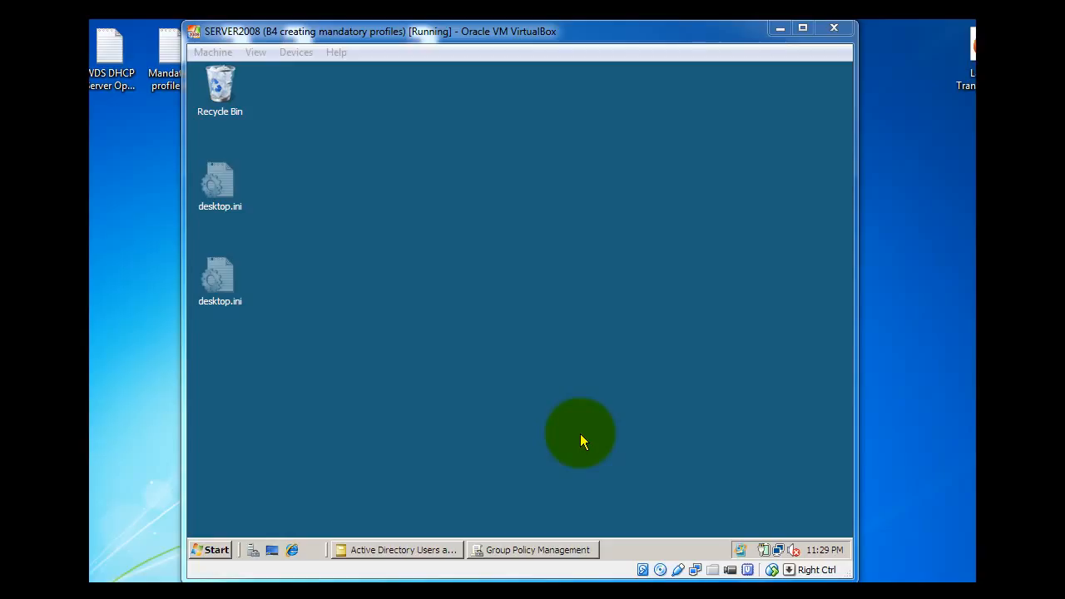
pyautogui.click(346, 489)
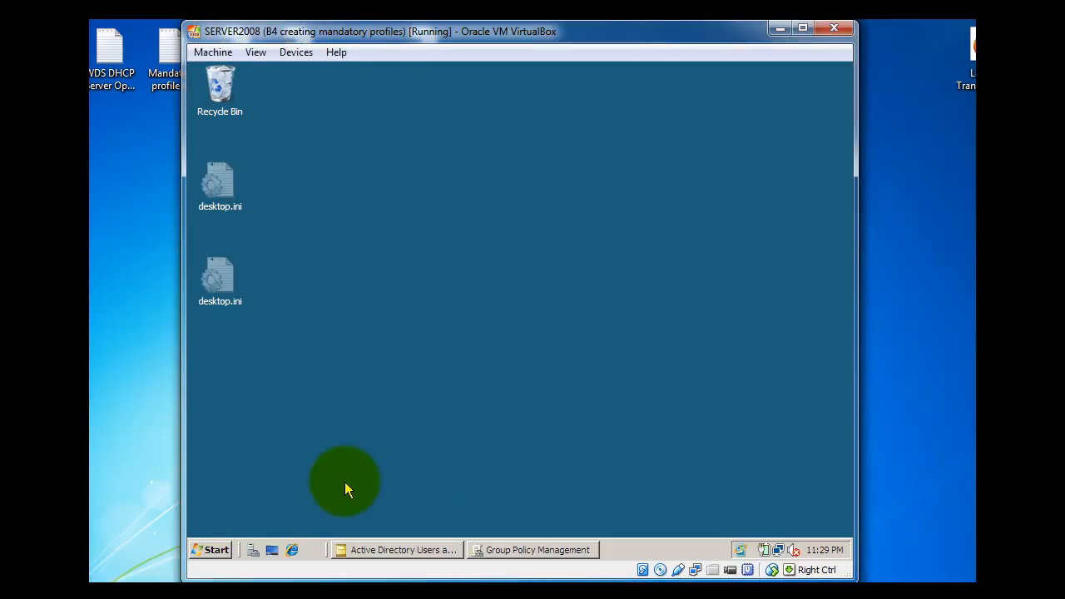
# - Open the properties of the SOFTWARE SHARE folder on Local Disk (C:) and move the dialog clear of the file list
pyautogui.click(216, 549)
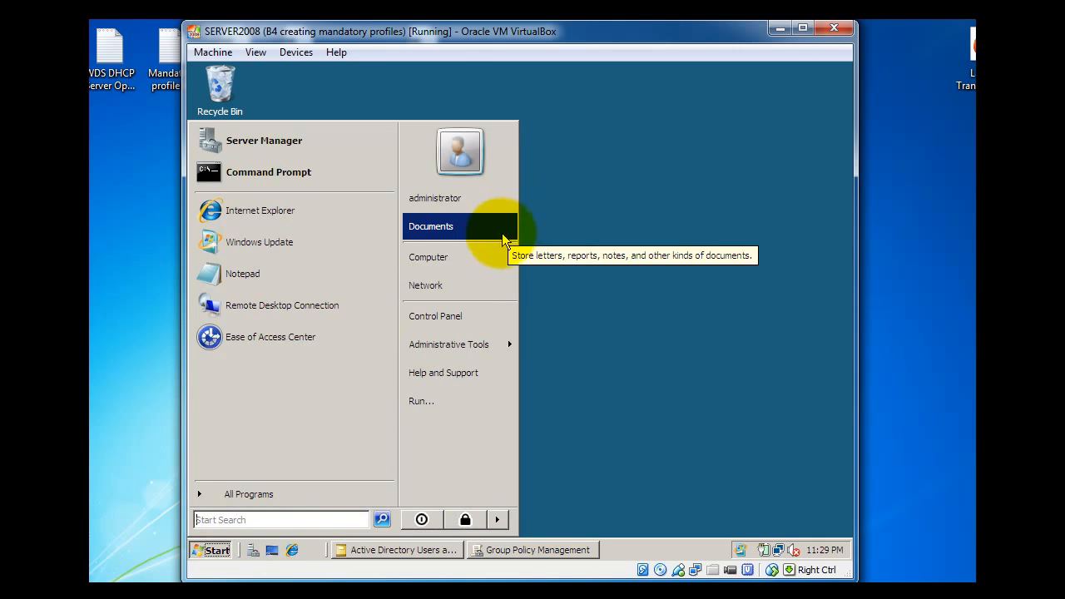
pyautogui.click(487, 250)
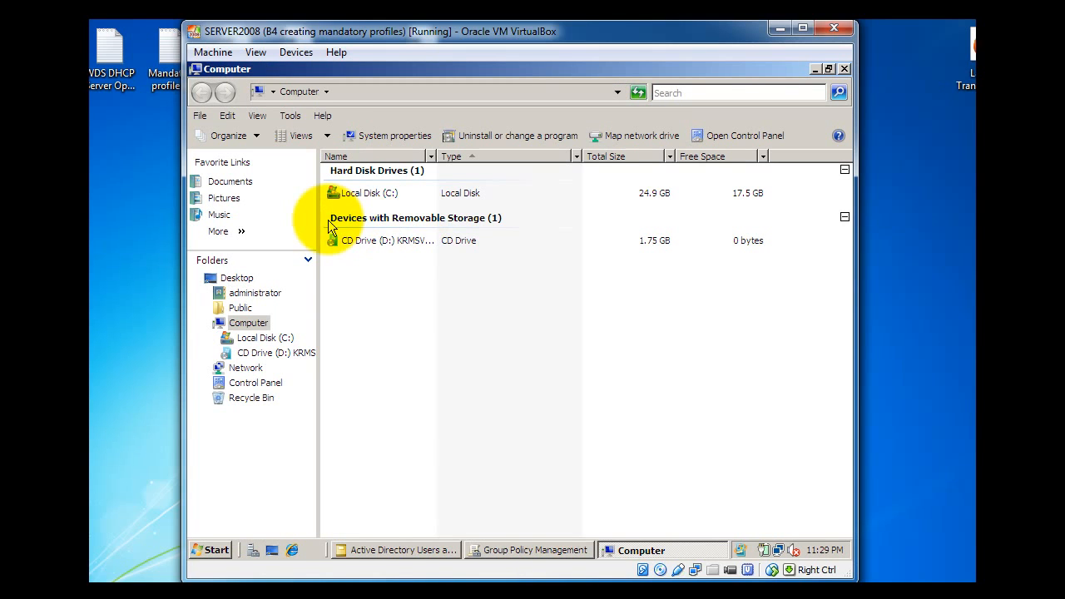
pyautogui.doubleClick(372, 194)
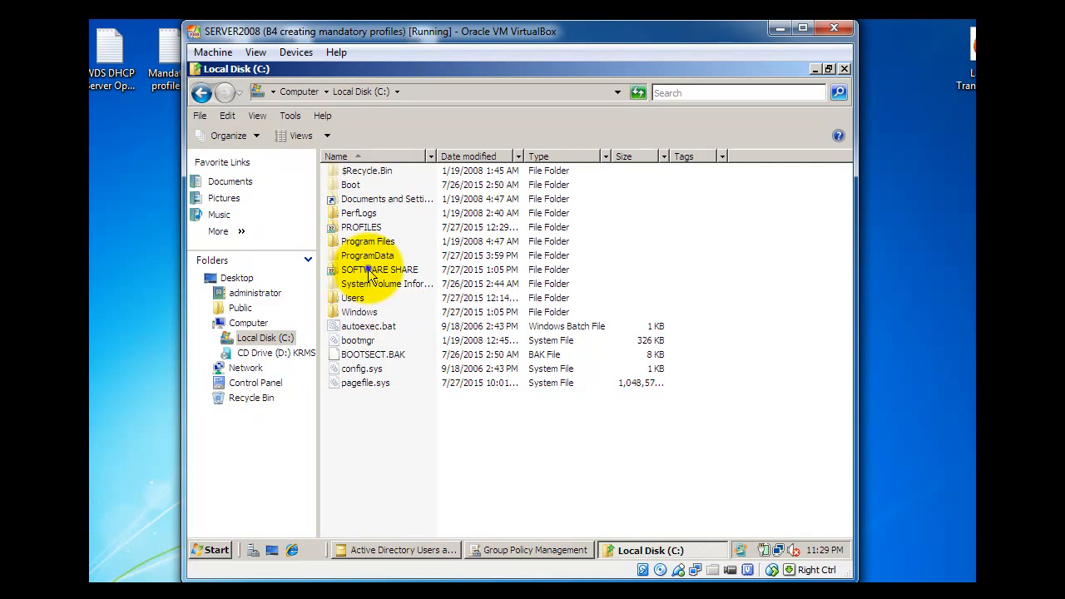
pyautogui.rightClick(368, 271)
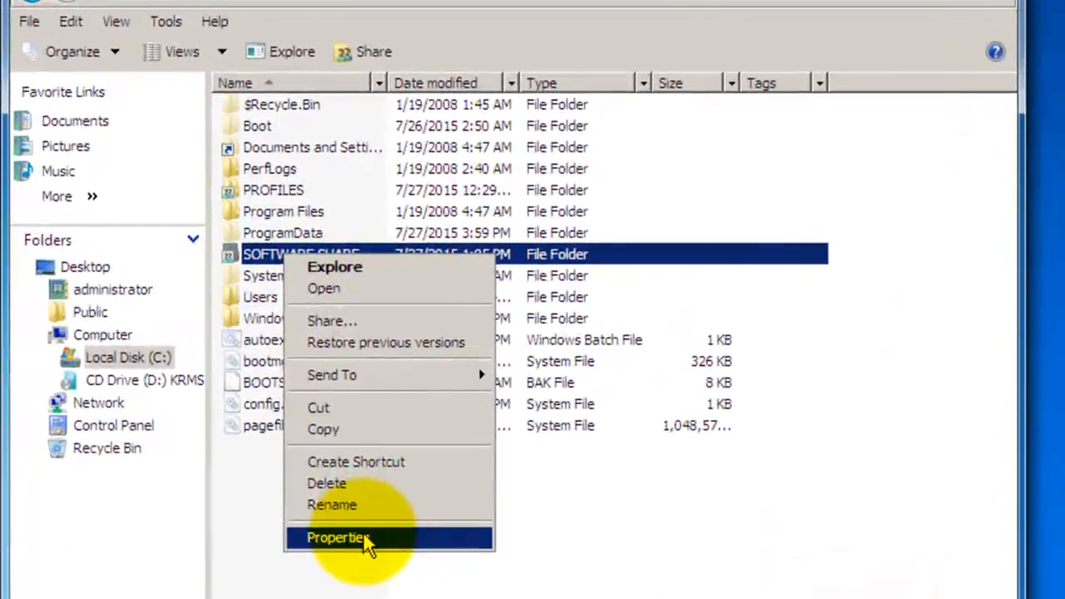
pyautogui.click(366, 539)
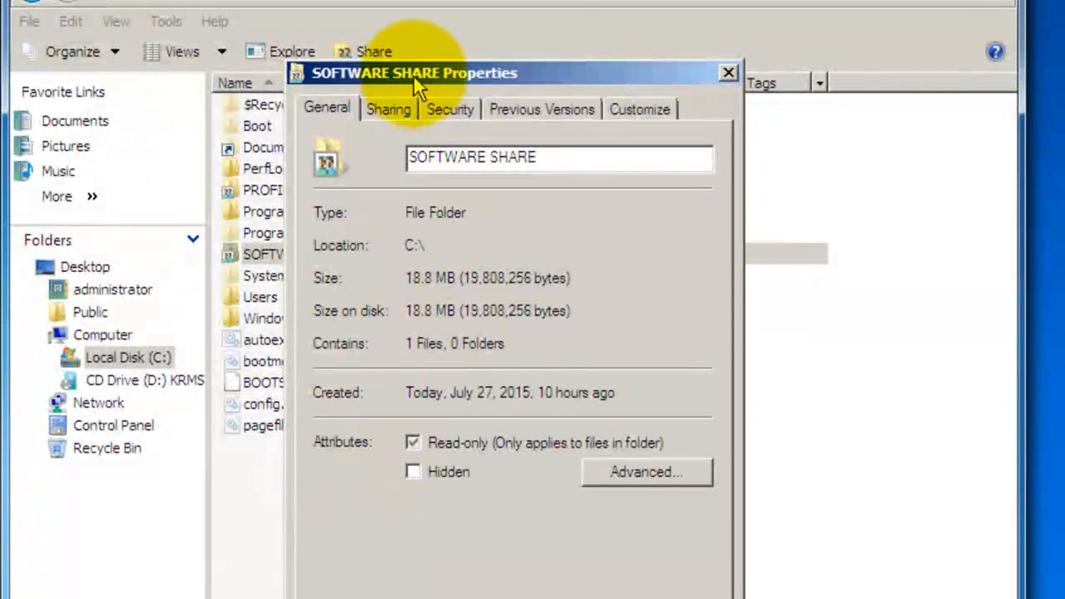
pyautogui.moveTo(412, 72); pyautogui.dragTo(668, 75)
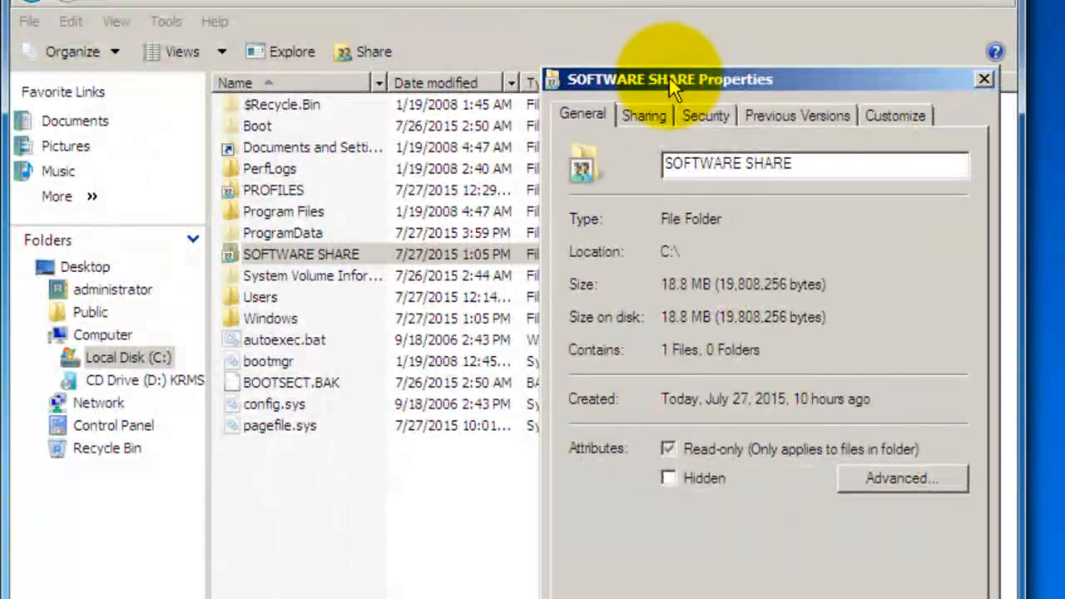
# - Review the SOFTWARE SHARE share permissions for Everyone, Authenticated Users and administrator, and open the folder to view its contents
pyautogui.click(653, 116)
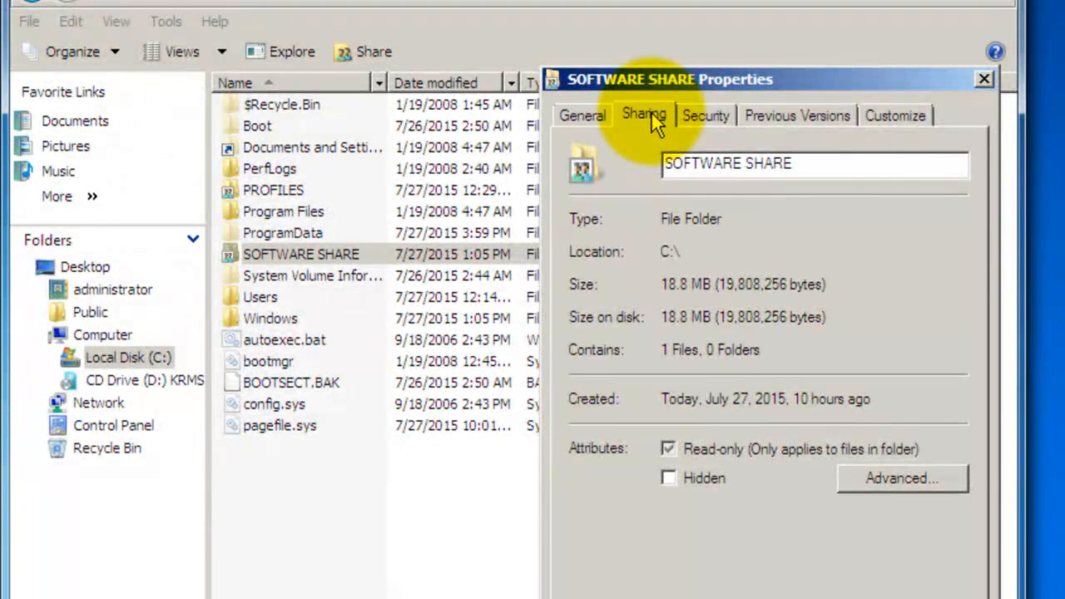
pyautogui.click(660, 420)
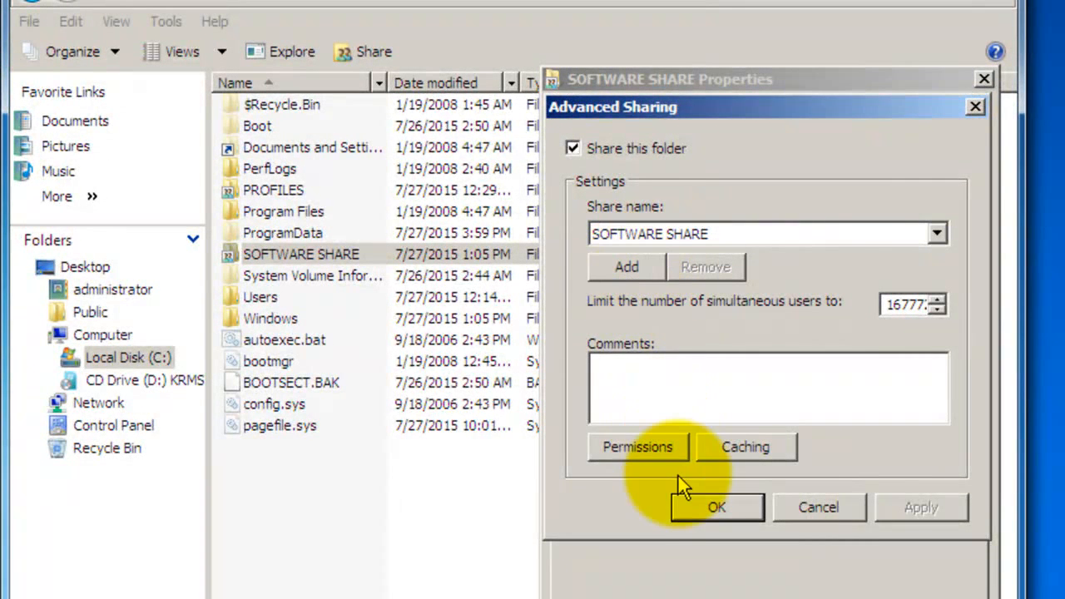
pyautogui.click(651, 447)
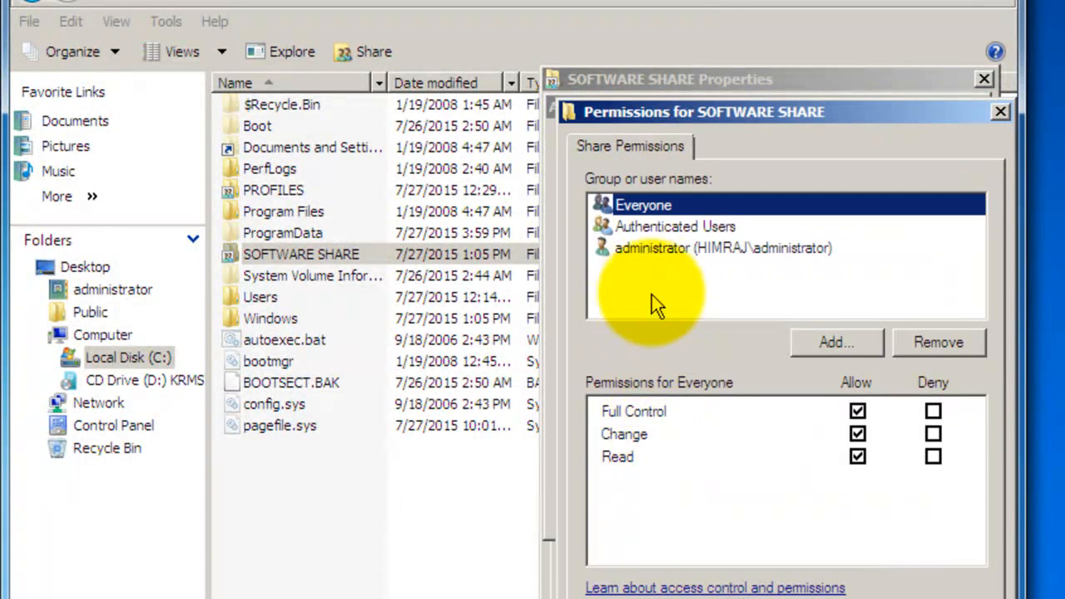
pyautogui.click(656, 231)
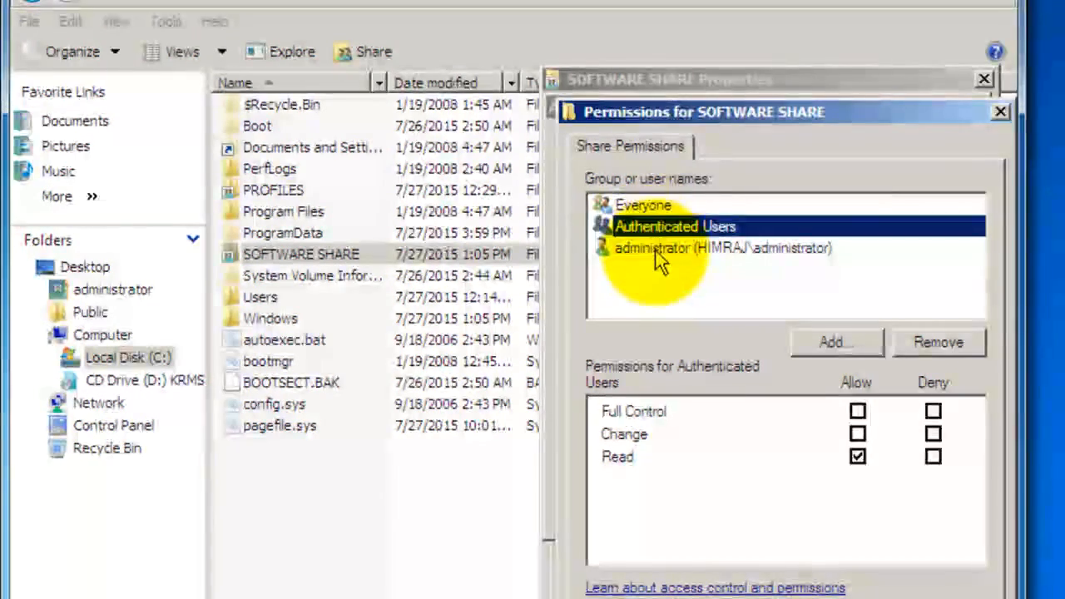
pyautogui.click(657, 260)
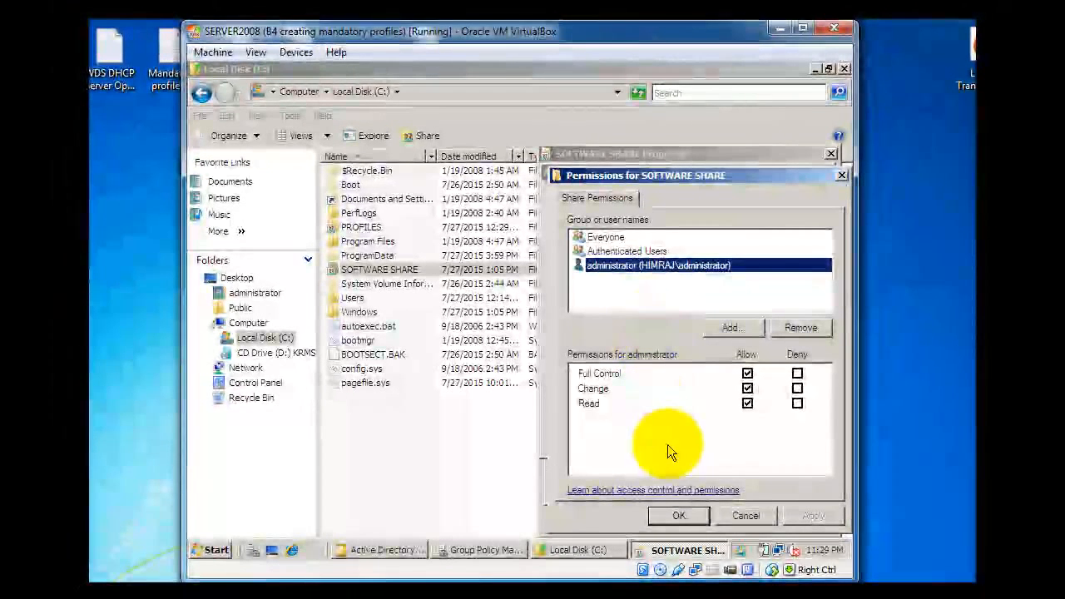
pyautogui.click(680, 516)
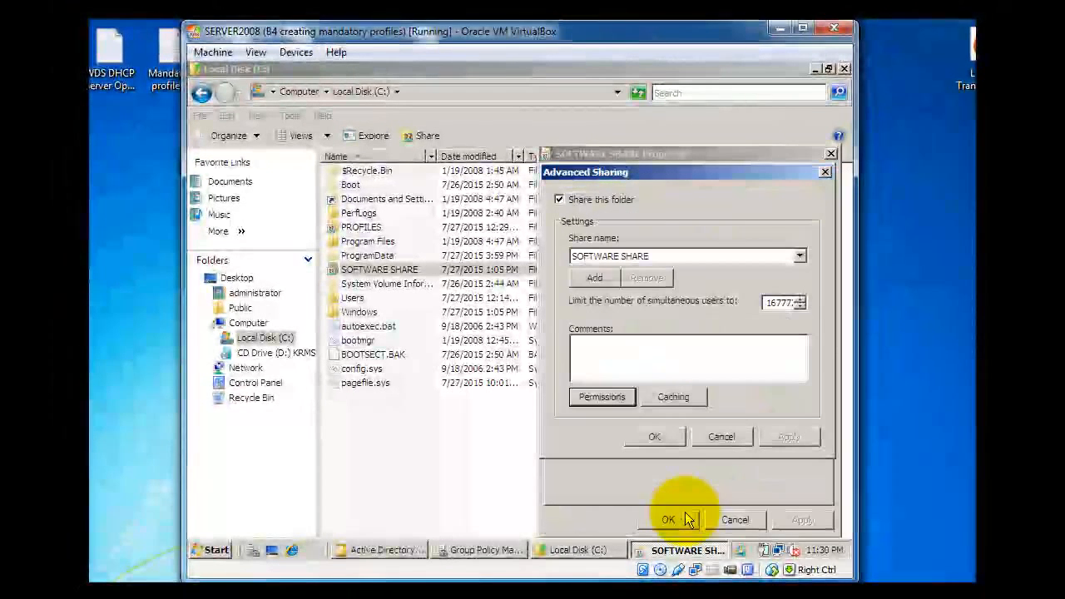
pyautogui.click(662, 440)
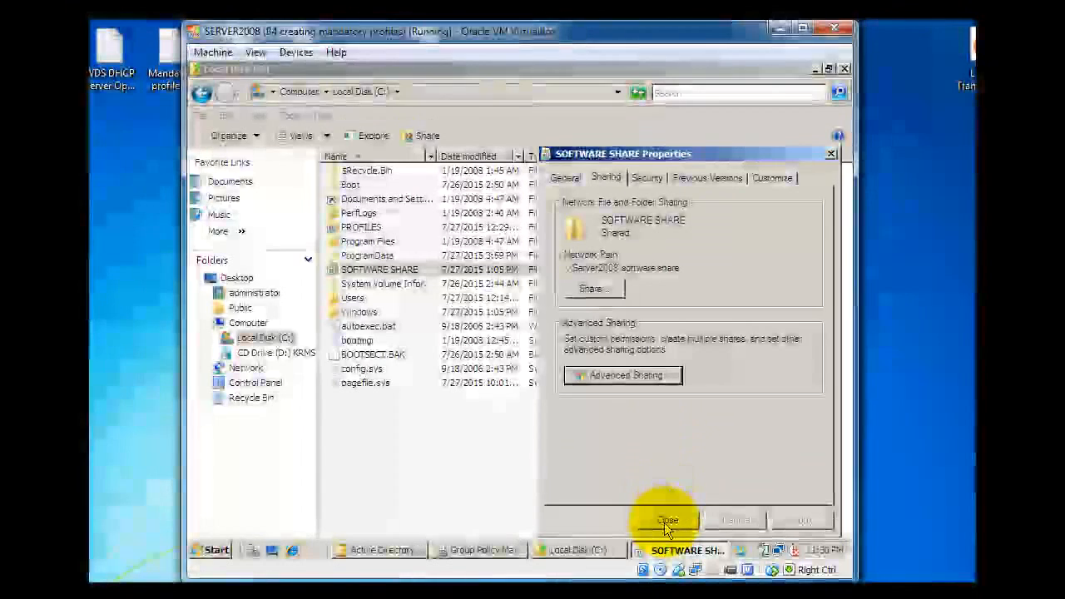
pyautogui.click(666, 520)
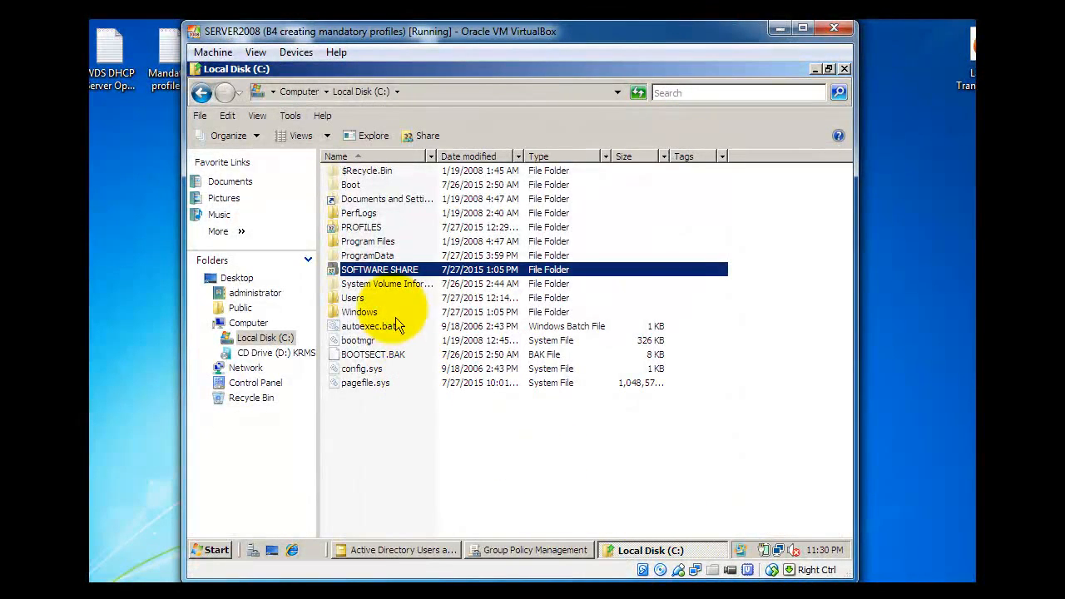
pyautogui.doubleClick(382, 271)
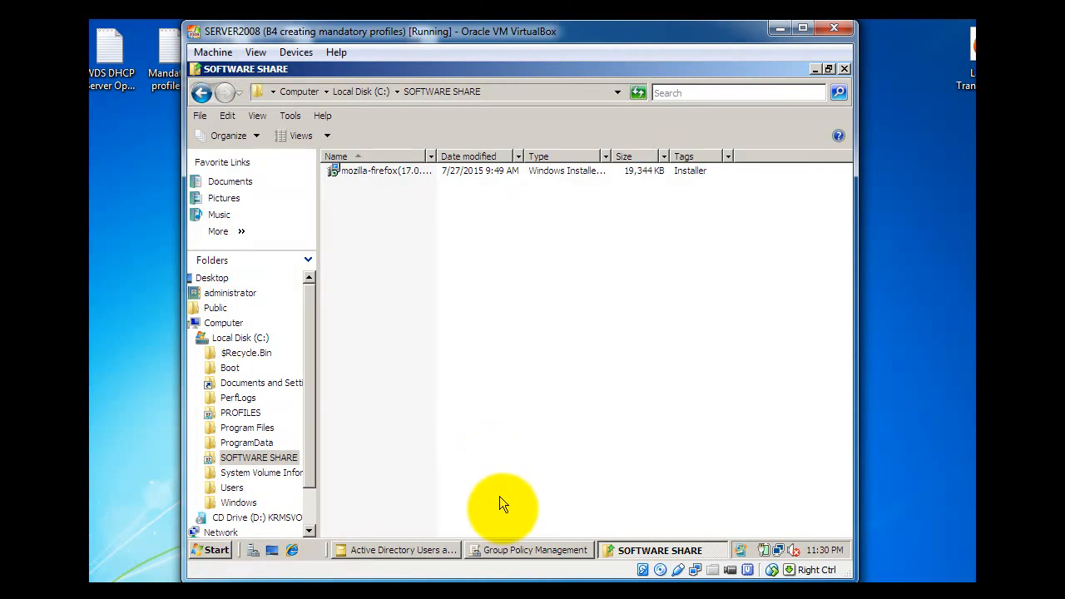
# - In Group Policy Management, create a GPO named FIREFOX linked to the HIMRAJ COMPUTERS organizational unit, and select the new link
pyautogui.click(500, 556)
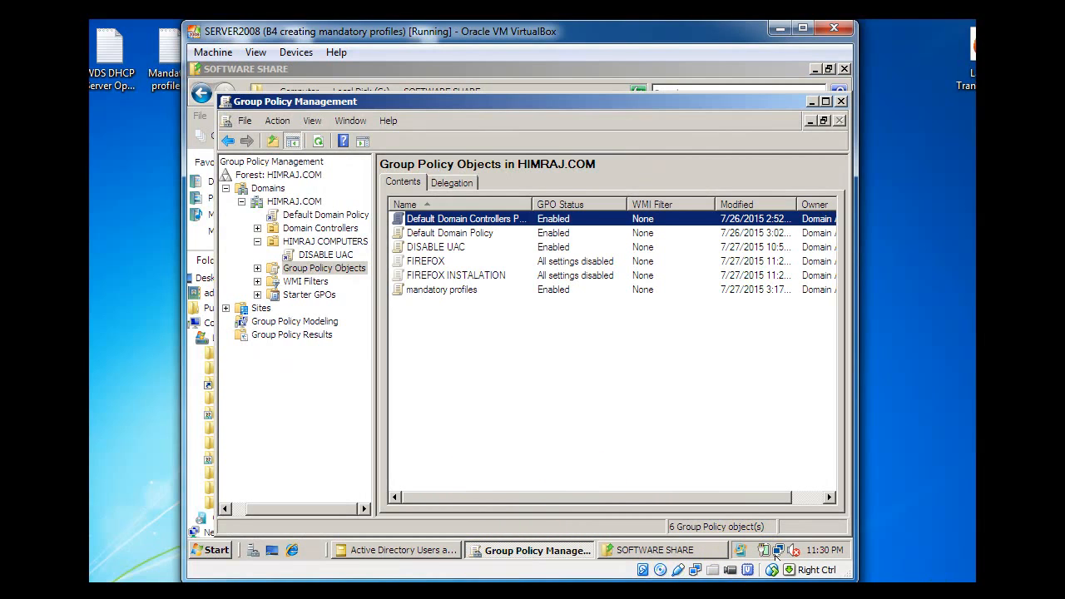
pyautogui.click(936, 597)
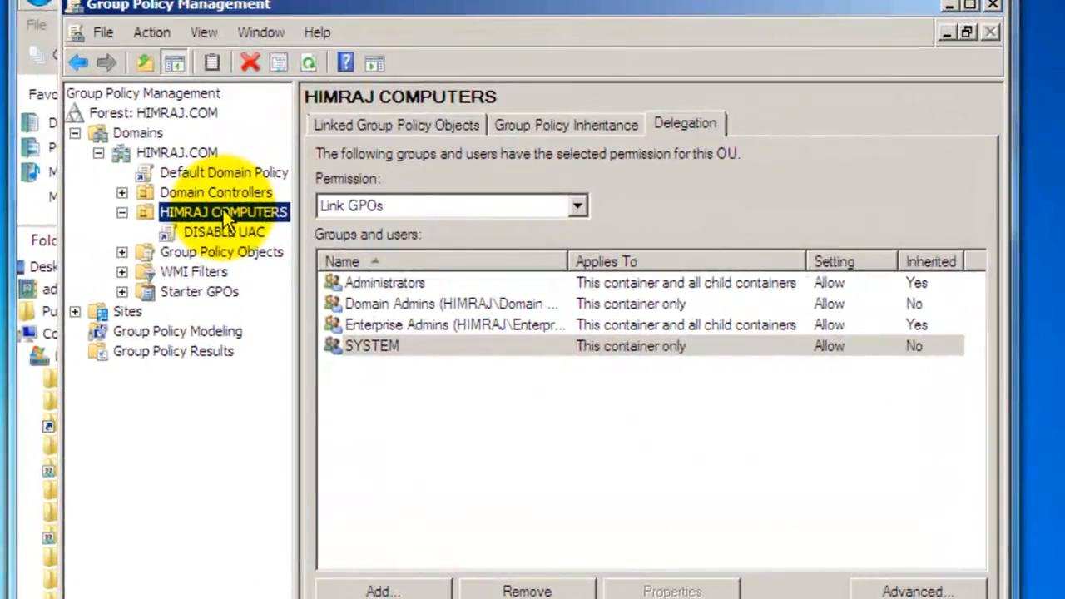
pyautogui.rightClick(224, 216)
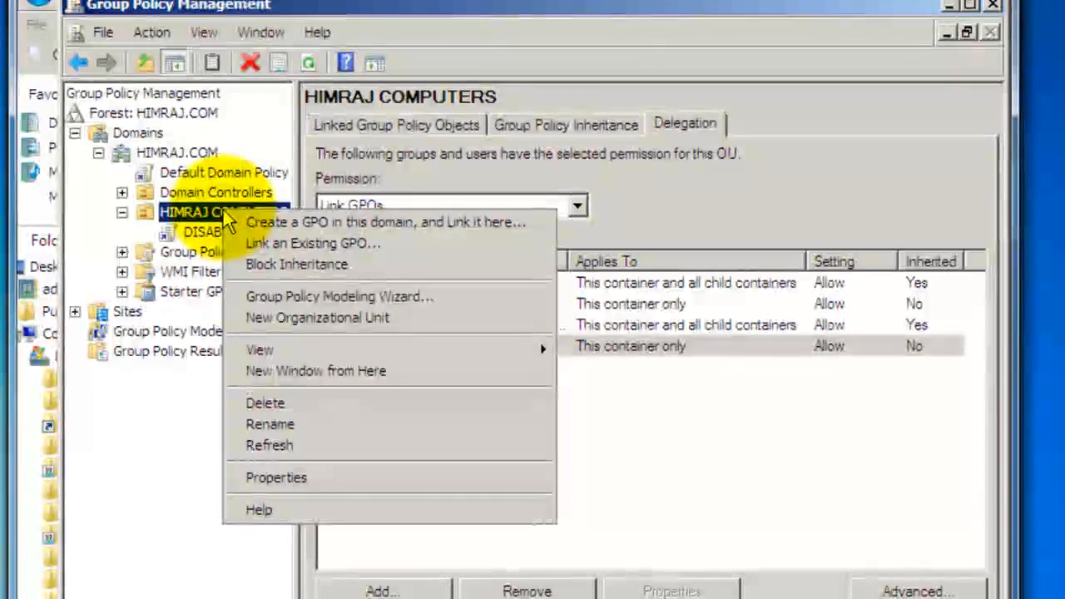
pyautogui.click(270, 225)
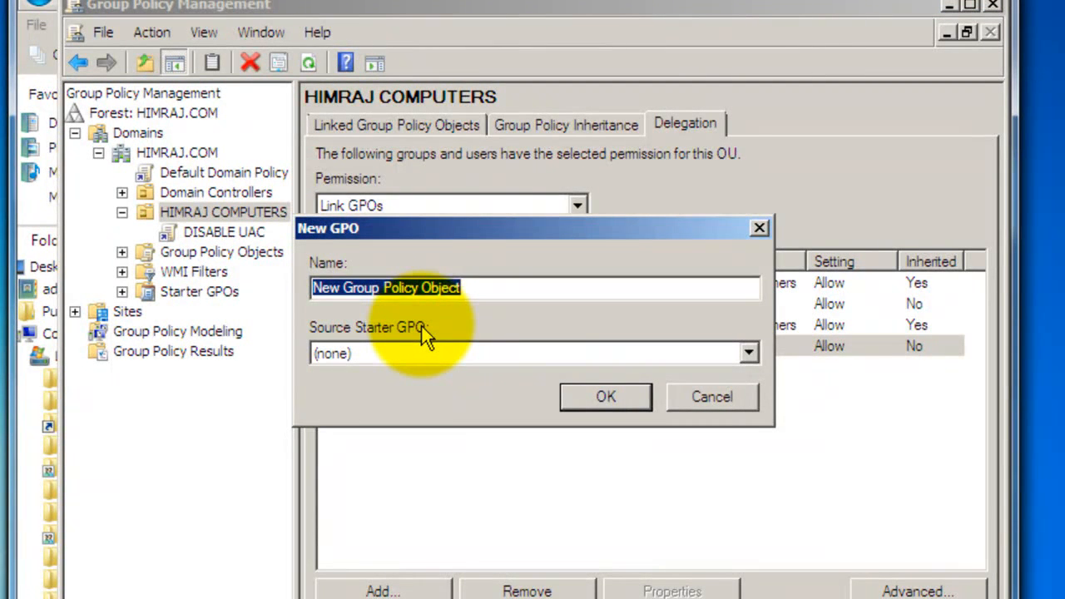
pyautogui.write('FIREFOX')
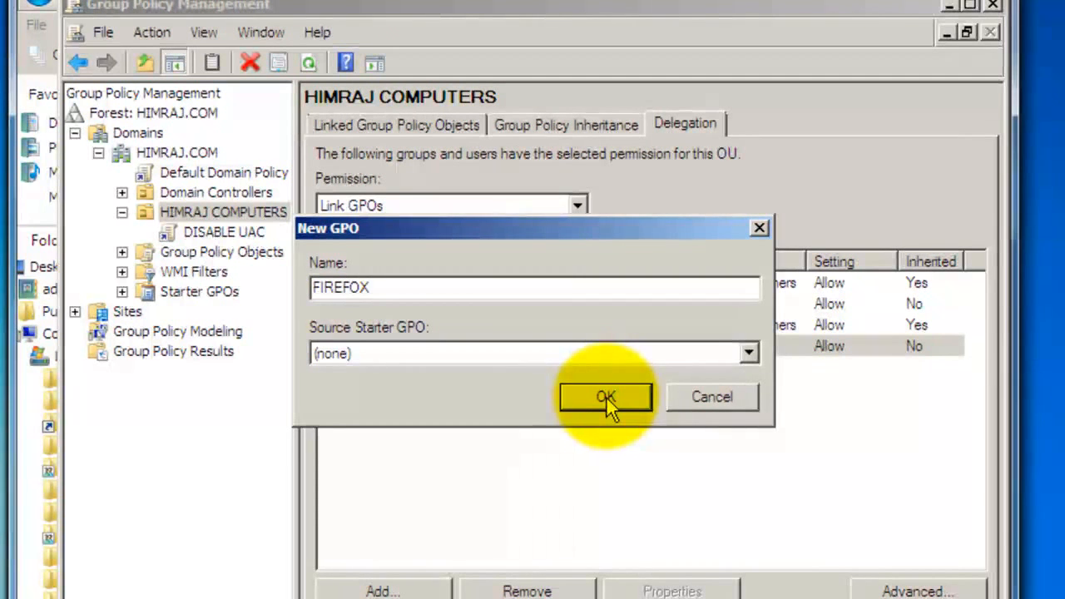
pyautogui.click(606, 396)
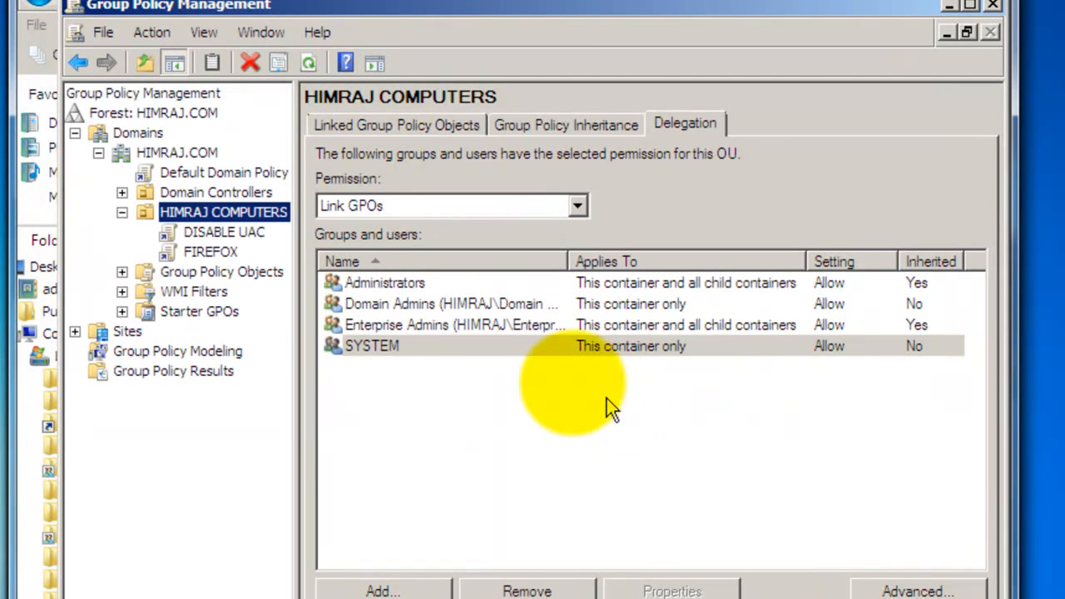
pyautogui.click(219, 253)
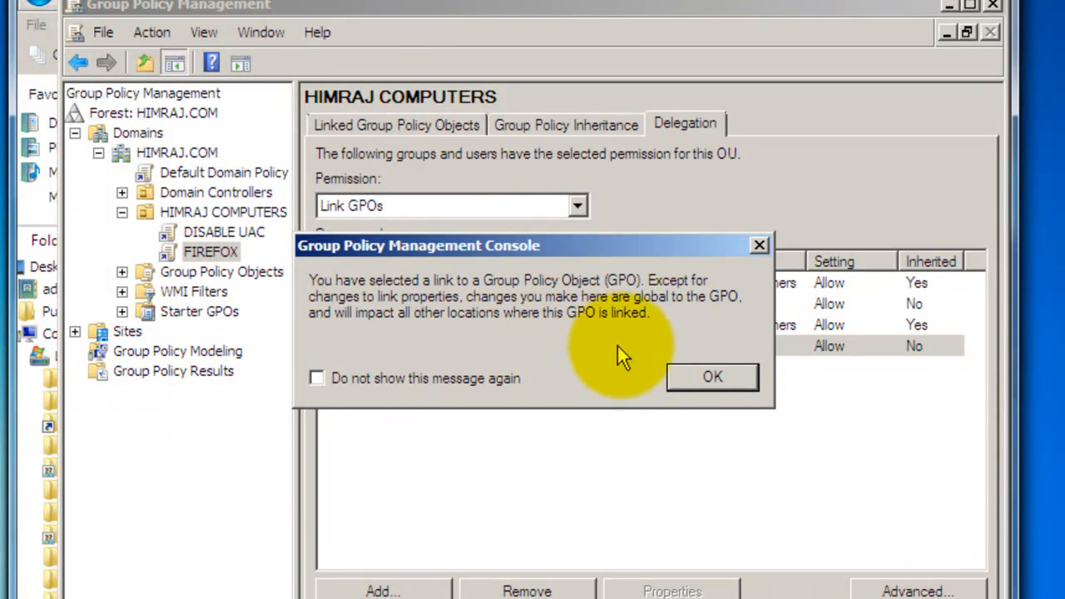
pyautogui.click(713, 375)
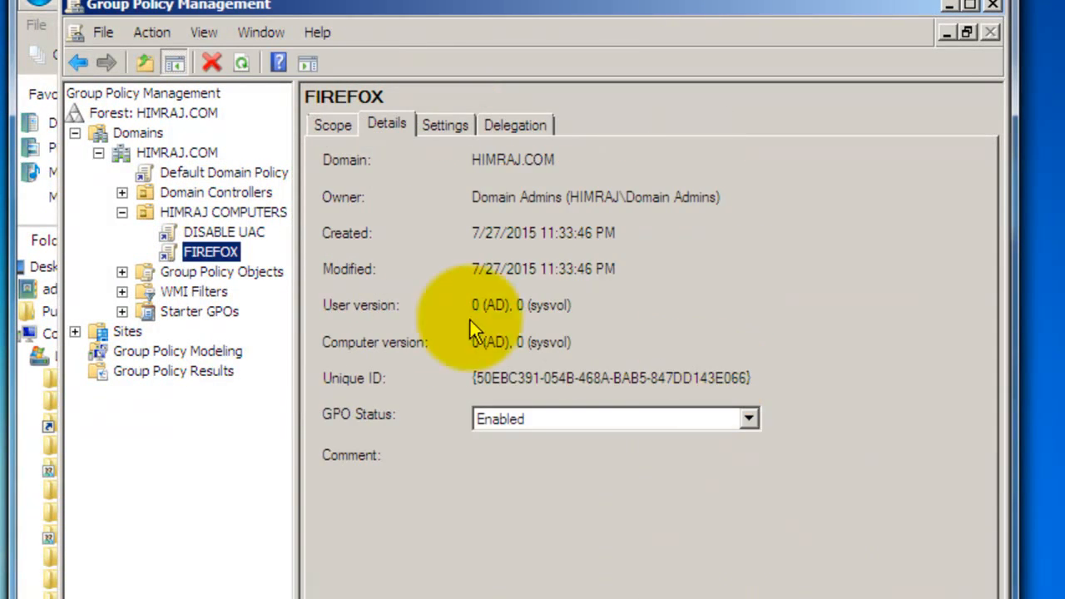
# - Open the FIREFOX GPO for editing and go to Software installation under the Computer Configuration policies' Software Settings
pyautogui.rightClick(218, 253)
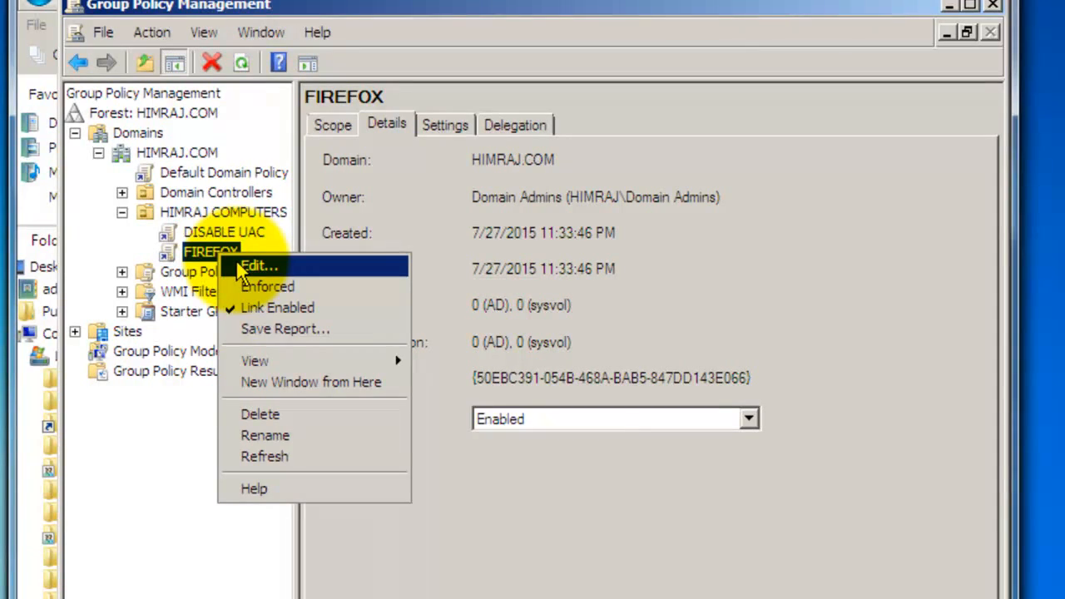
pyautogui.click(243, 268)
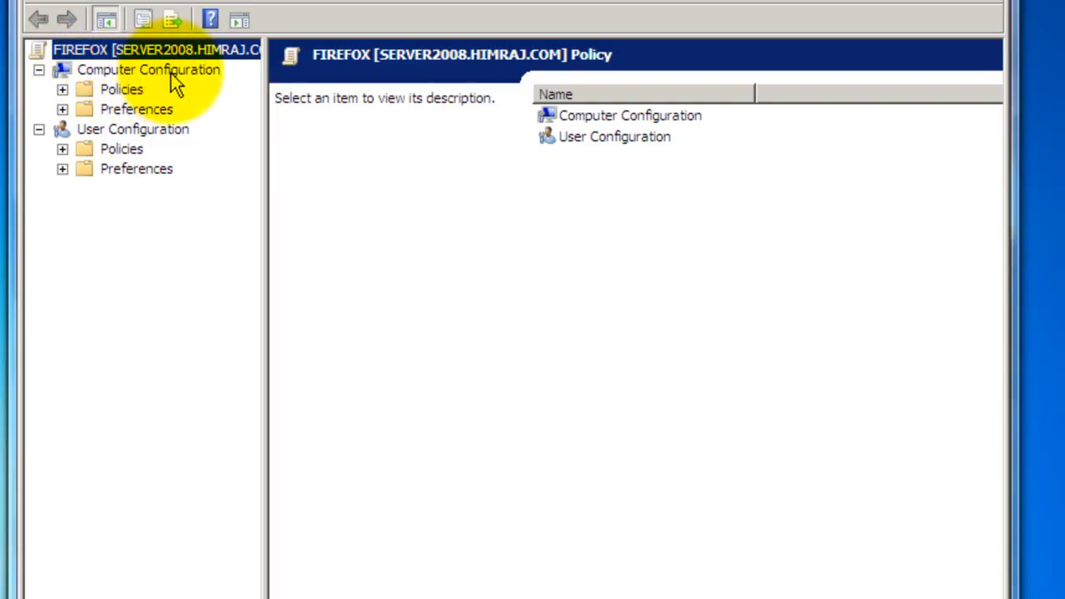
pyautogui.click(63, 89)
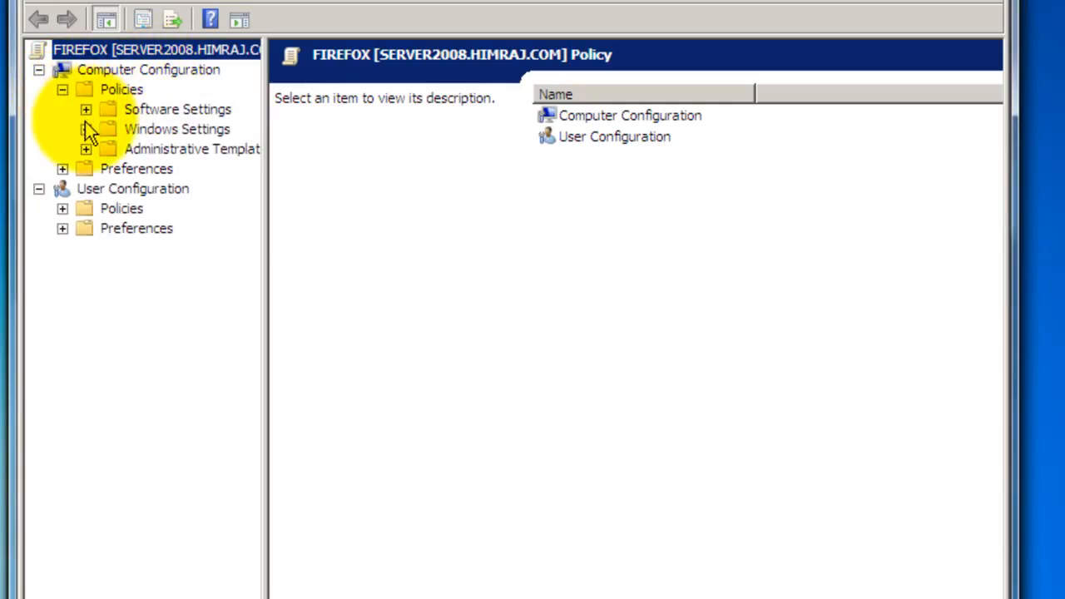
pyautogui.click(87, 110)
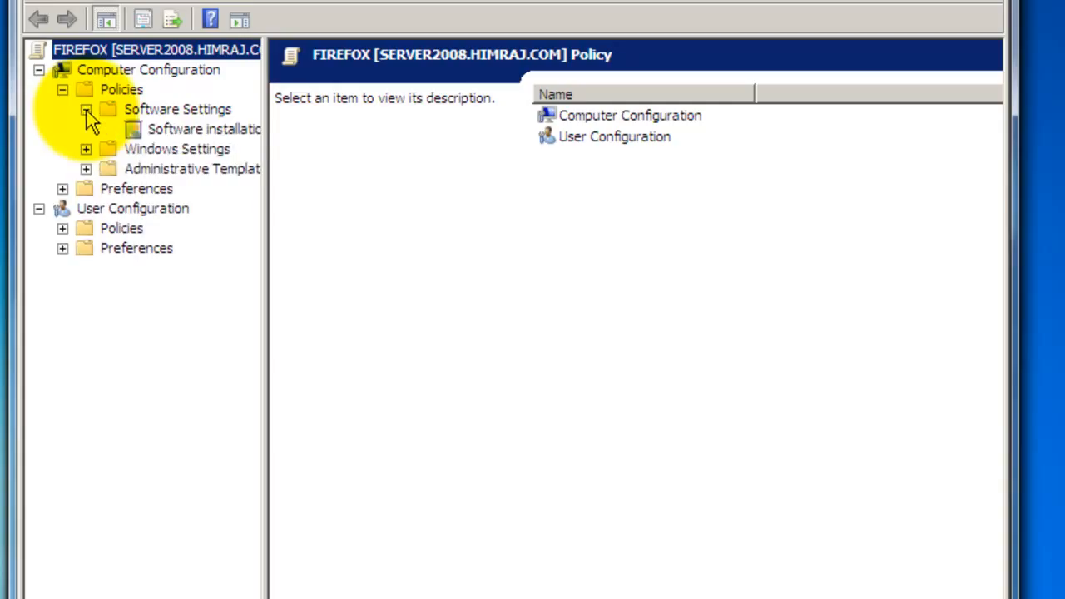
pyautogui.click(170, 133)
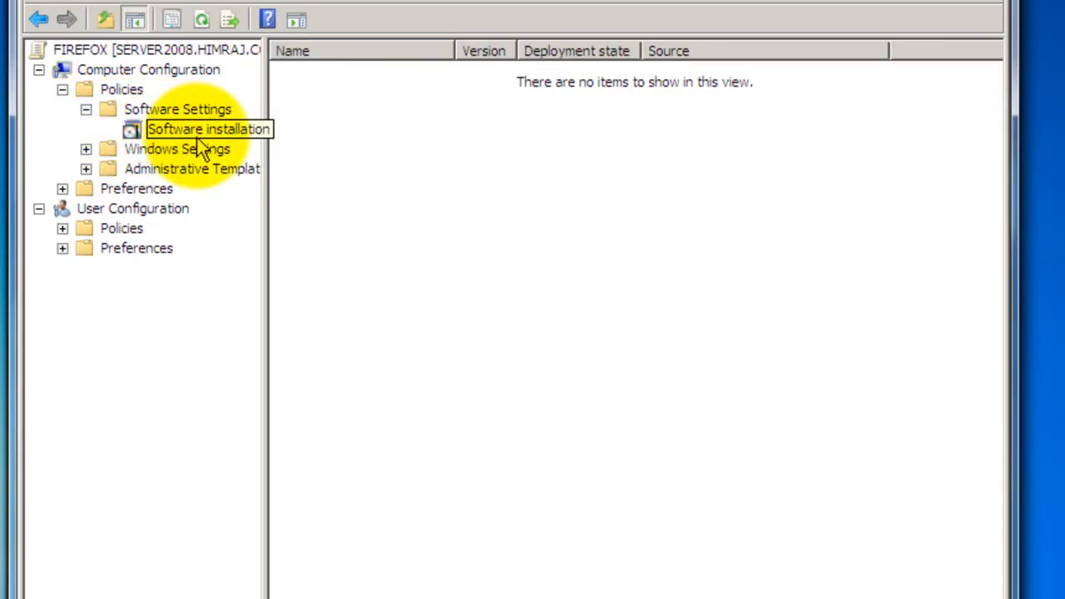
pyautogui.click(198, 138)
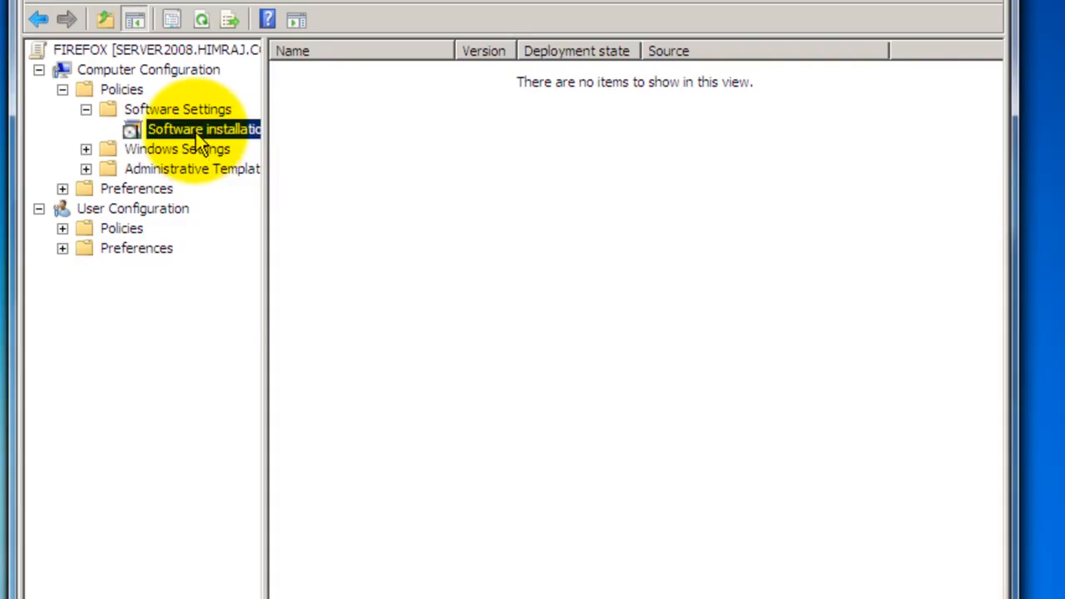
# - Add a new software installation package from the network path \\server2008\SOFTWARE SHARE\mozilla-firefox(17.0.1).msi
pyautogui.rightClick(200, 140)
pyautogui.moveTo(242, 152)
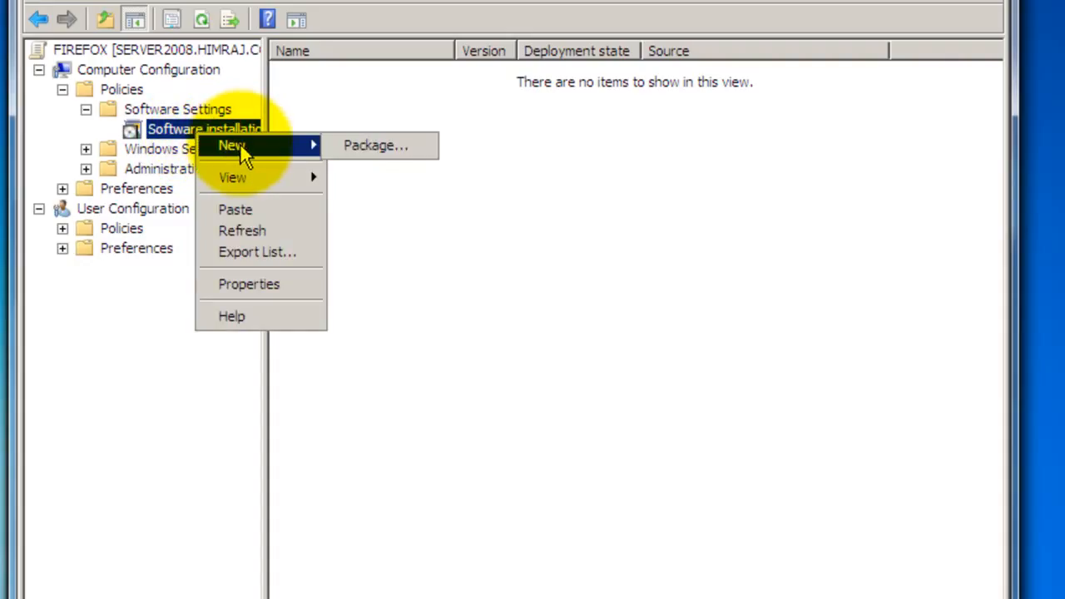
pyautogui.click(363, 148)
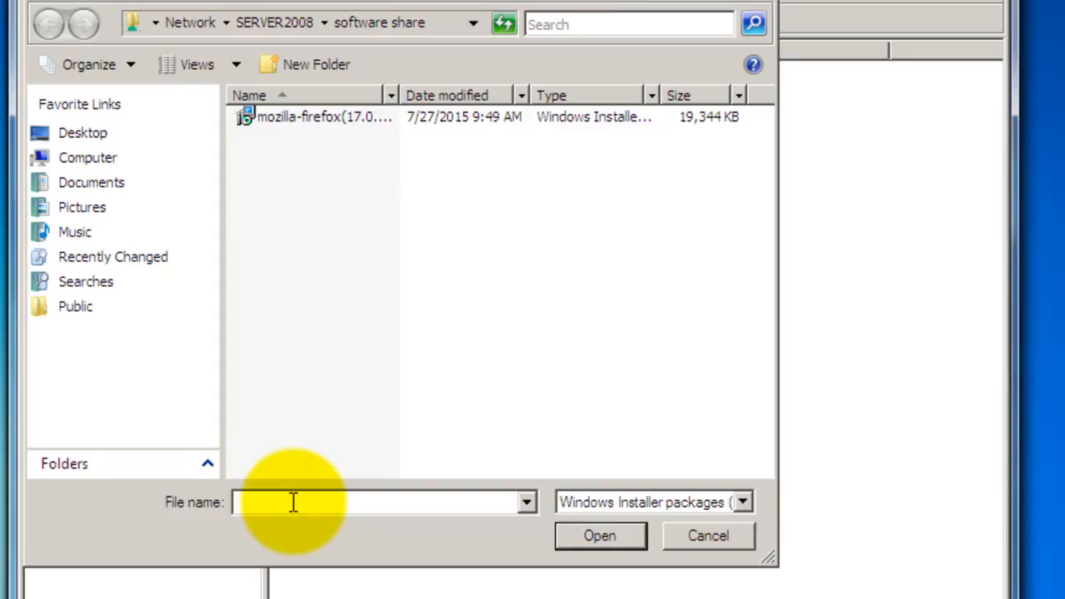
pyautogui.write('\\\\')
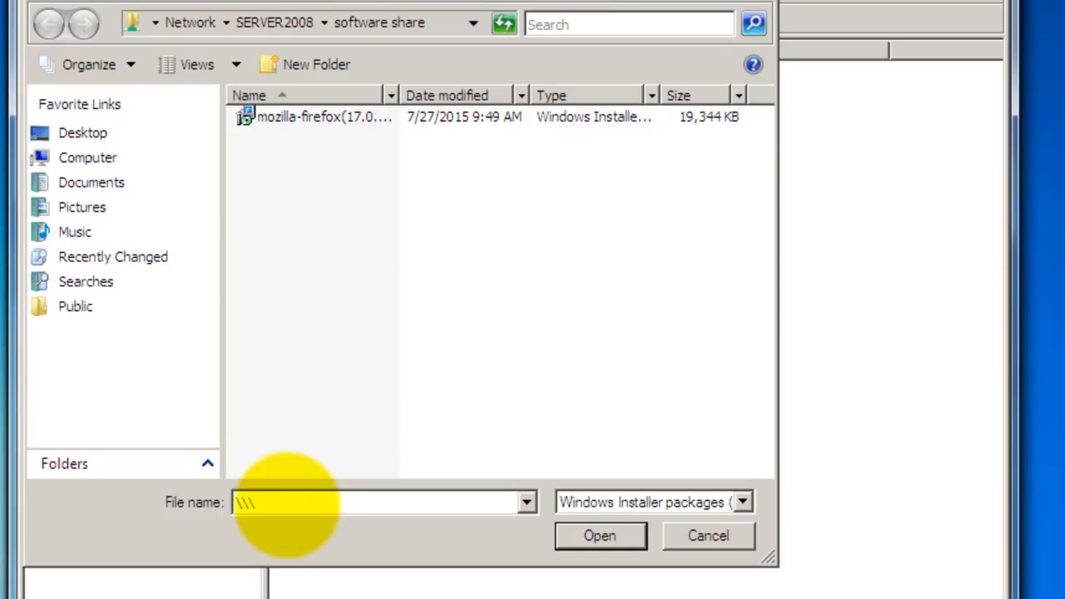
pyautogui.press('BackSpace')
pyautogui.write('server2008')
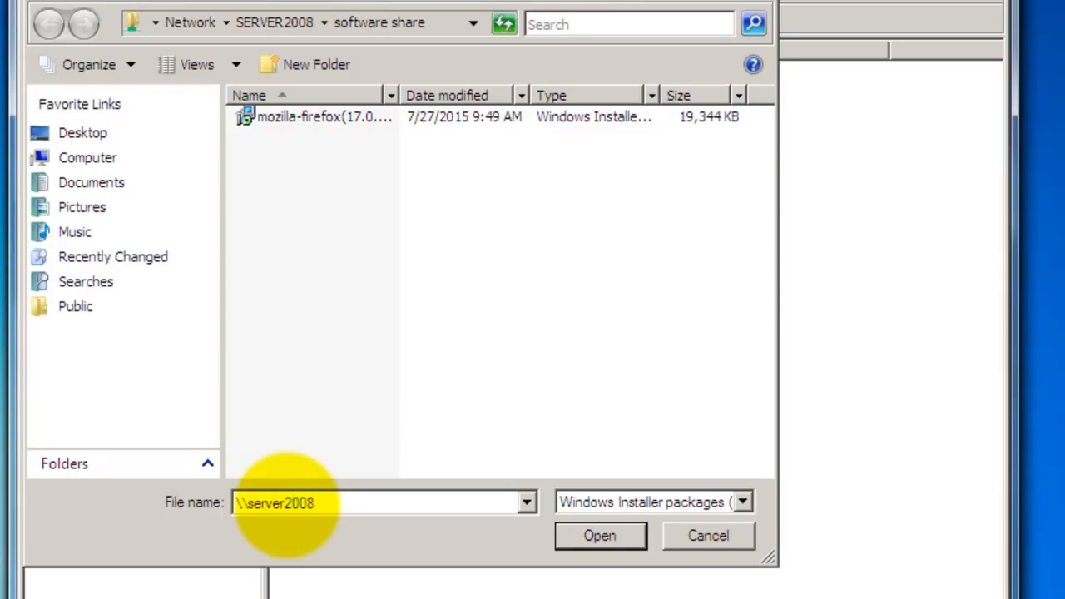
pyautogui.write('\\')
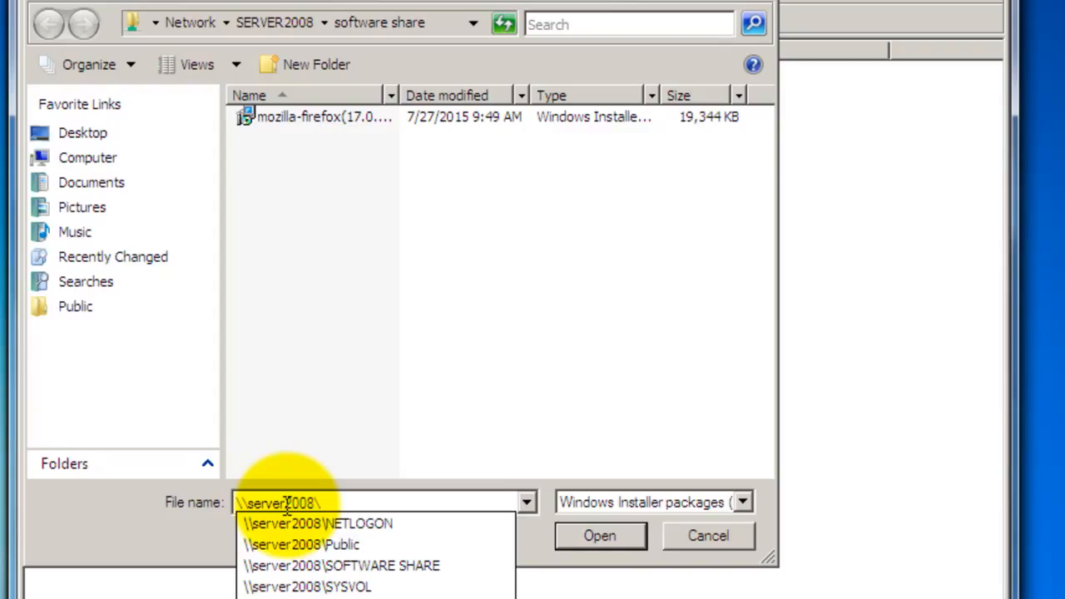
pyautogui.click(375, 568)
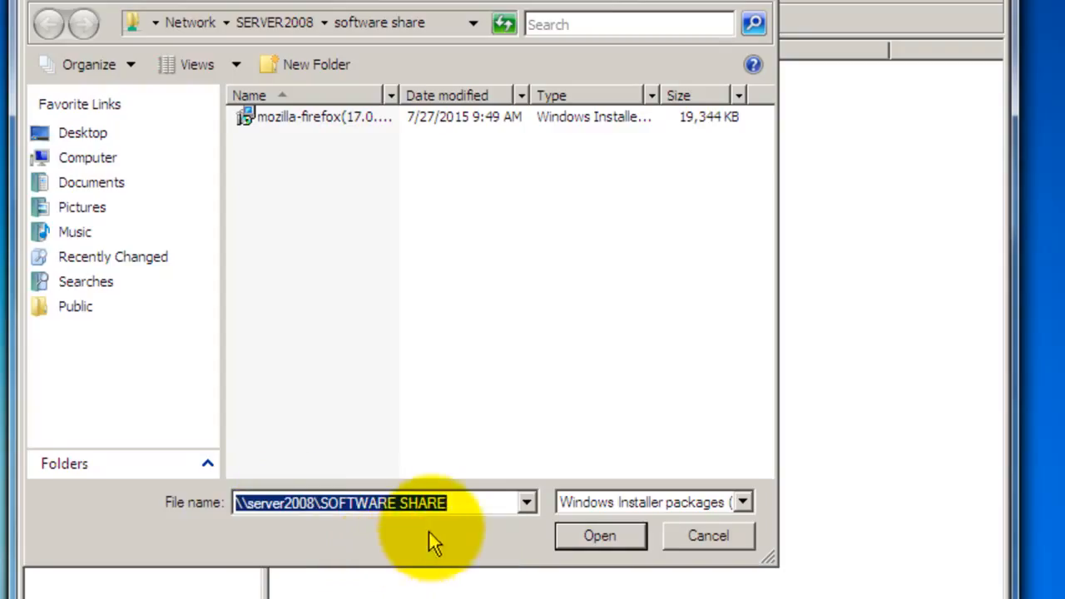
pyautogui.click(459, 503)
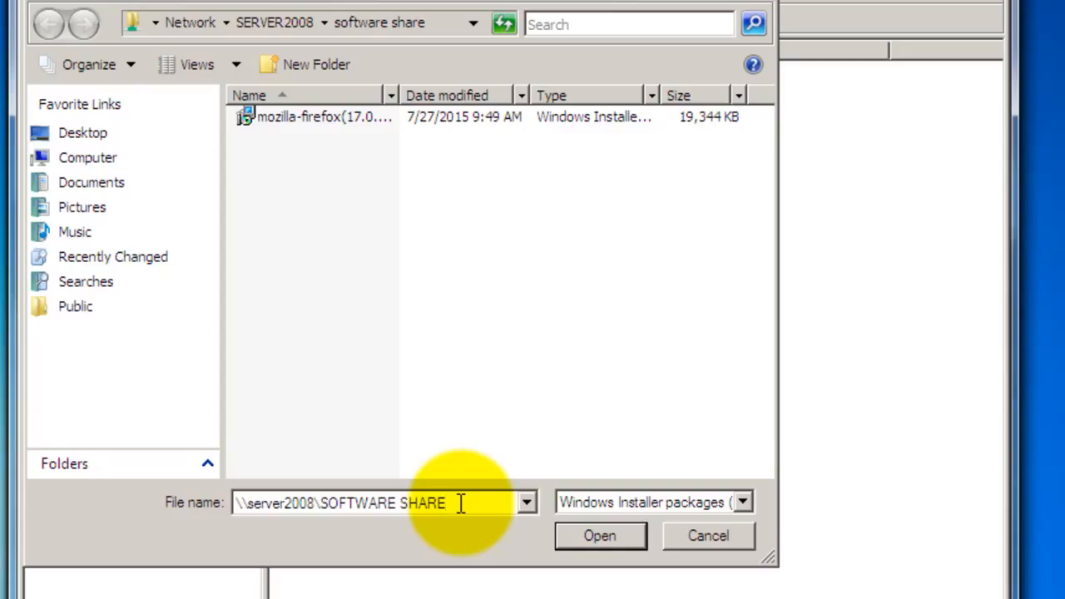
pyautogui.write('\\')
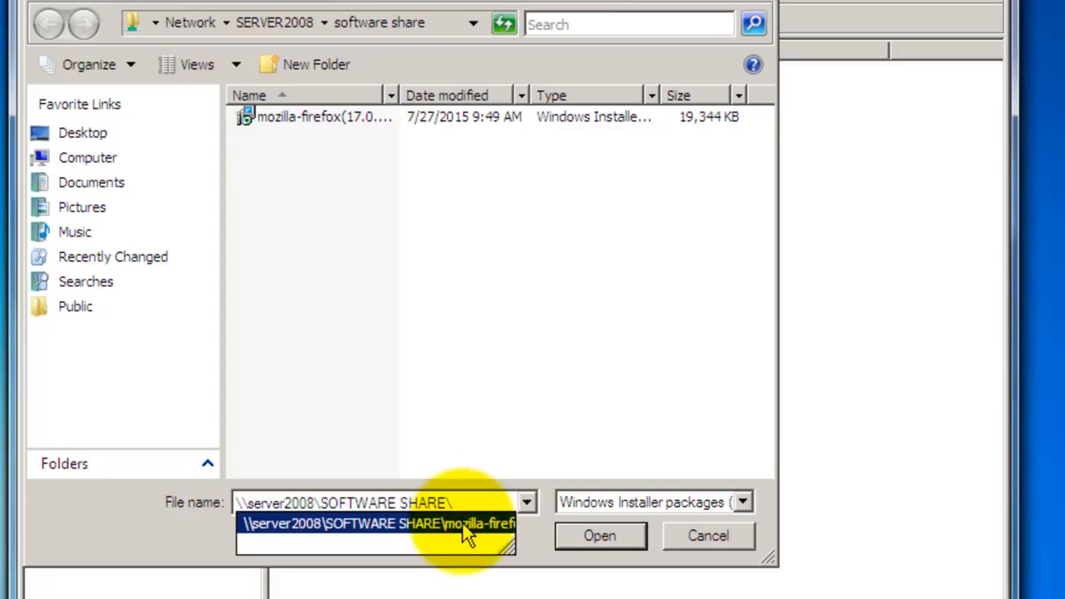
pyautogui.click(463, 524)
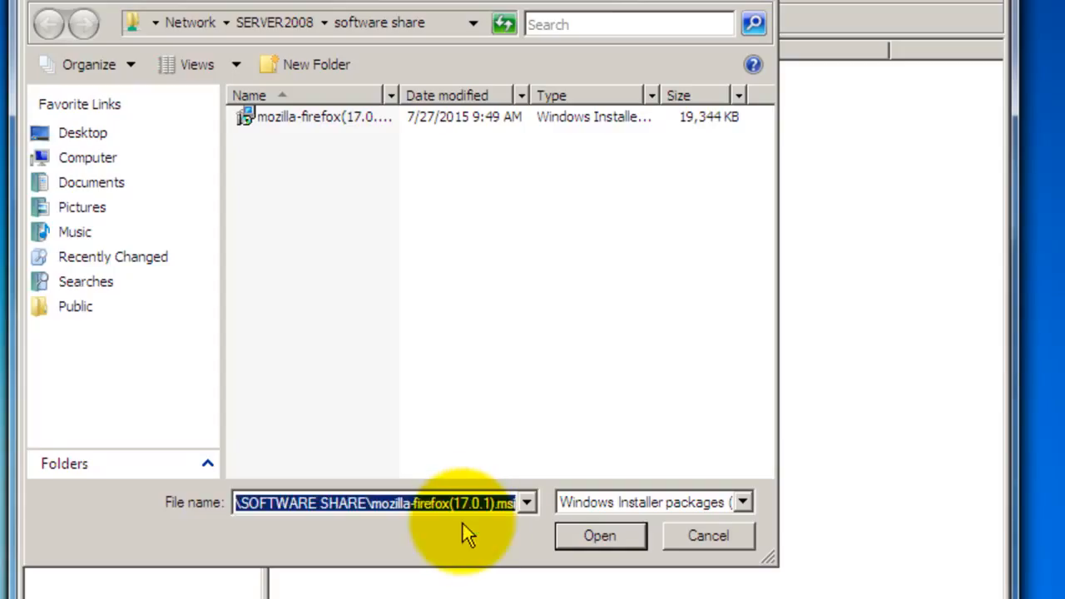
pyautogui.click(588, 535)
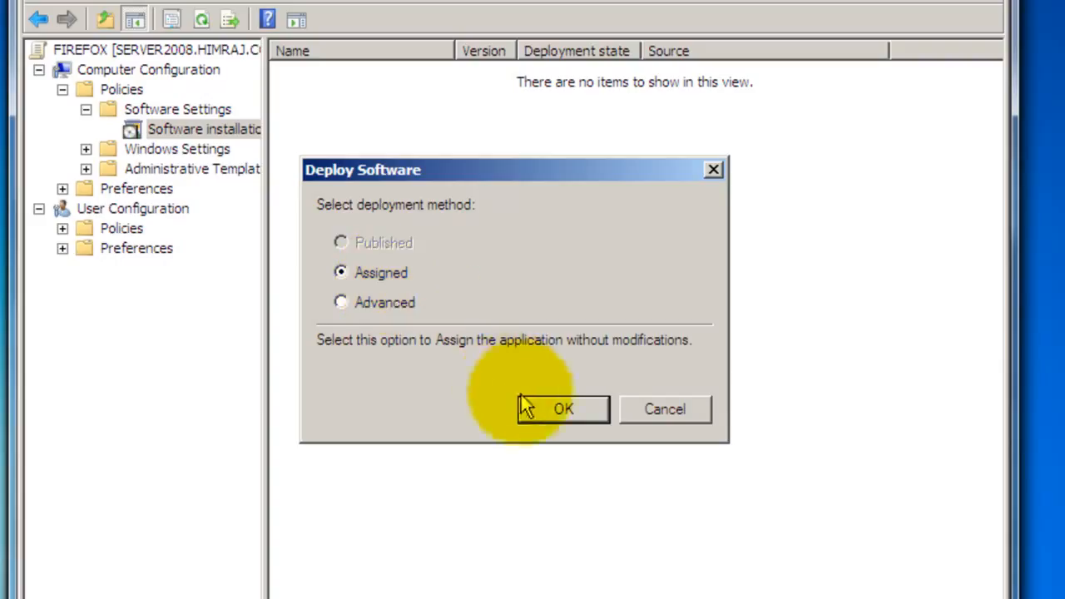
# - Deploy the Firefox package with the Assigned method, select its entry, and close the policy editor
pyautogui.click(560, 412)
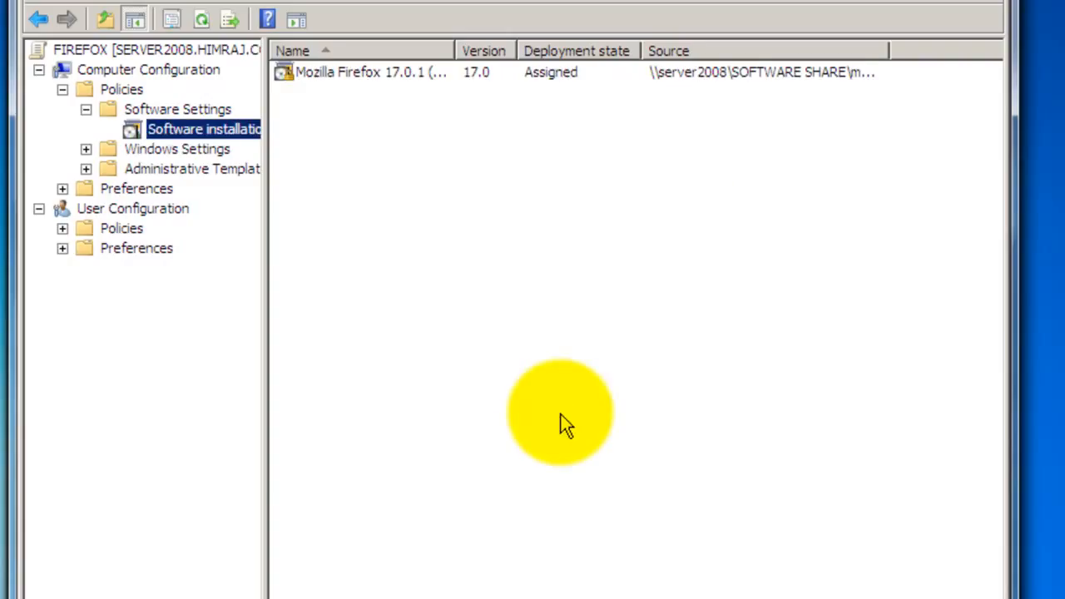
pyautogui.click(363, 74)
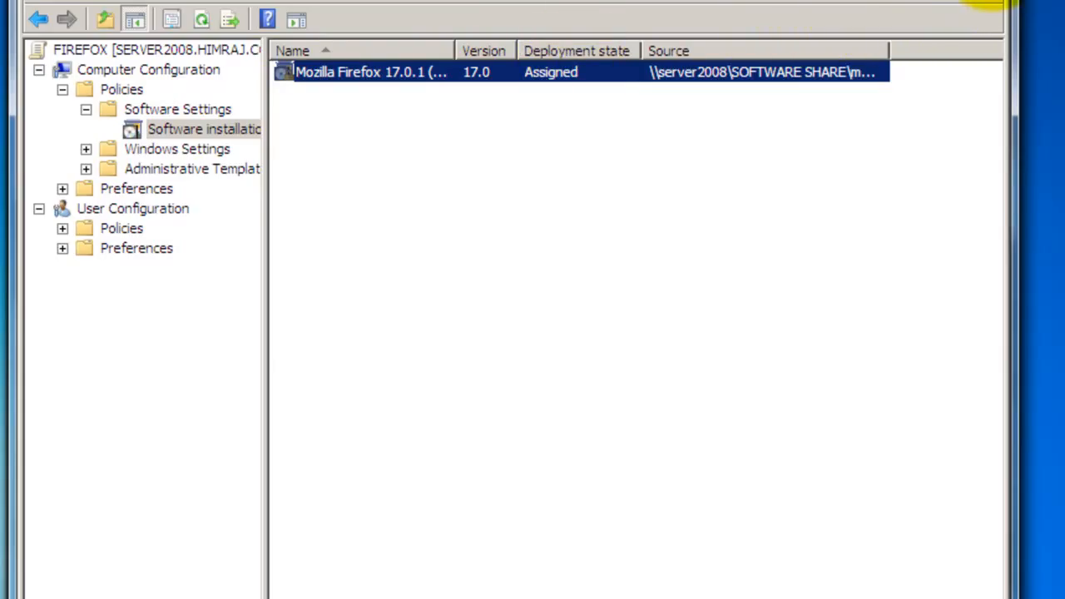
pyautogui.click(988, 0)
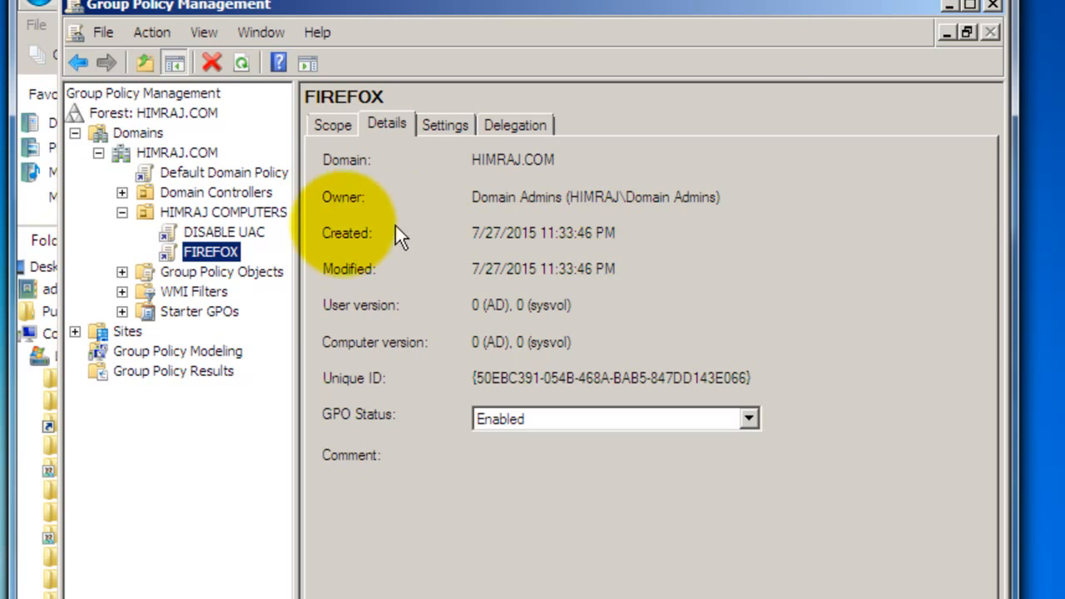
# - Select the DISABLE UAC link under HIMRAJ COMPUTERS, accept the GPO link notice, and open the policy for editing
pyautogui.click(229, 234)
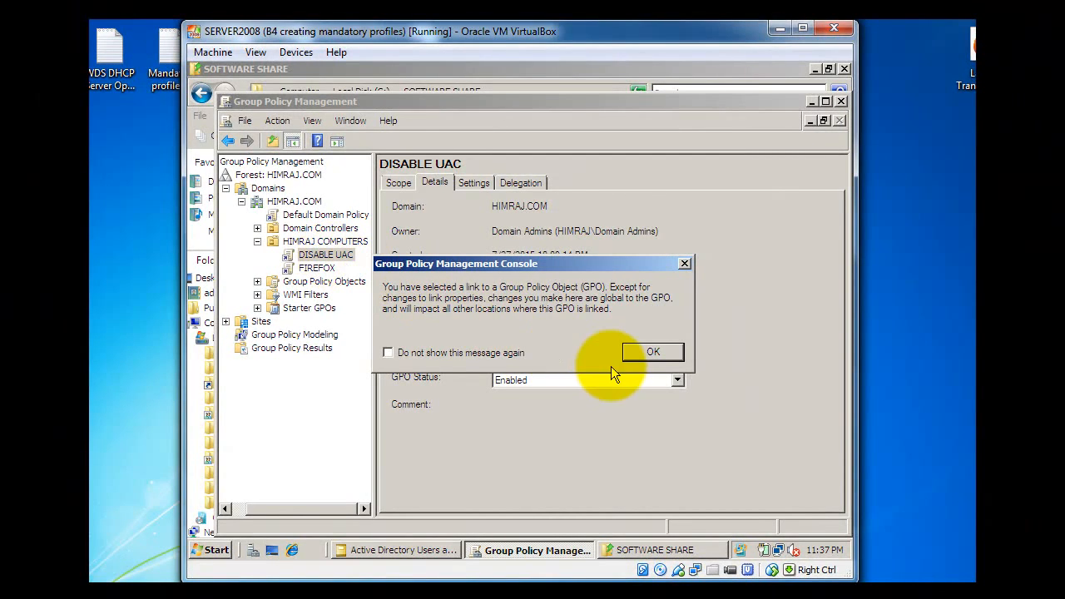
pyautogui.click(652, 351)
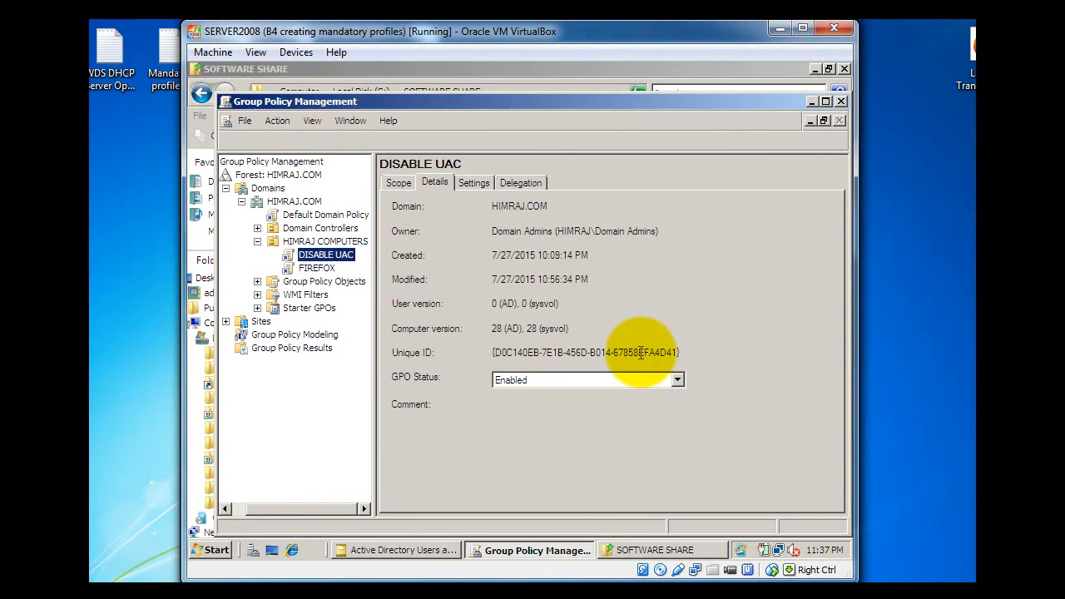
pyautogui.rightClick(319, 260)
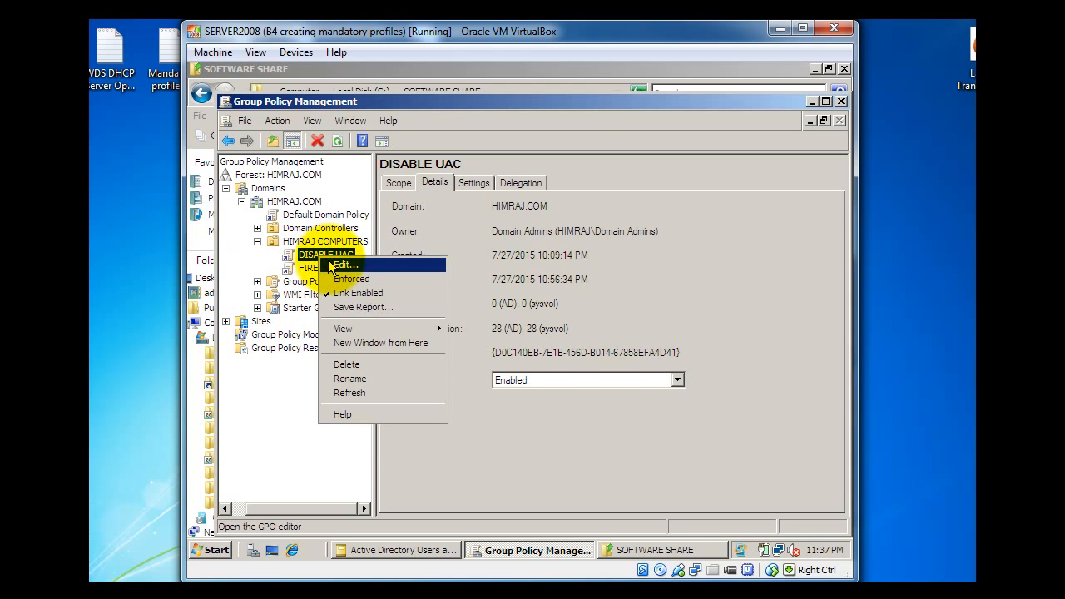
pyautogui.click(337, 265)
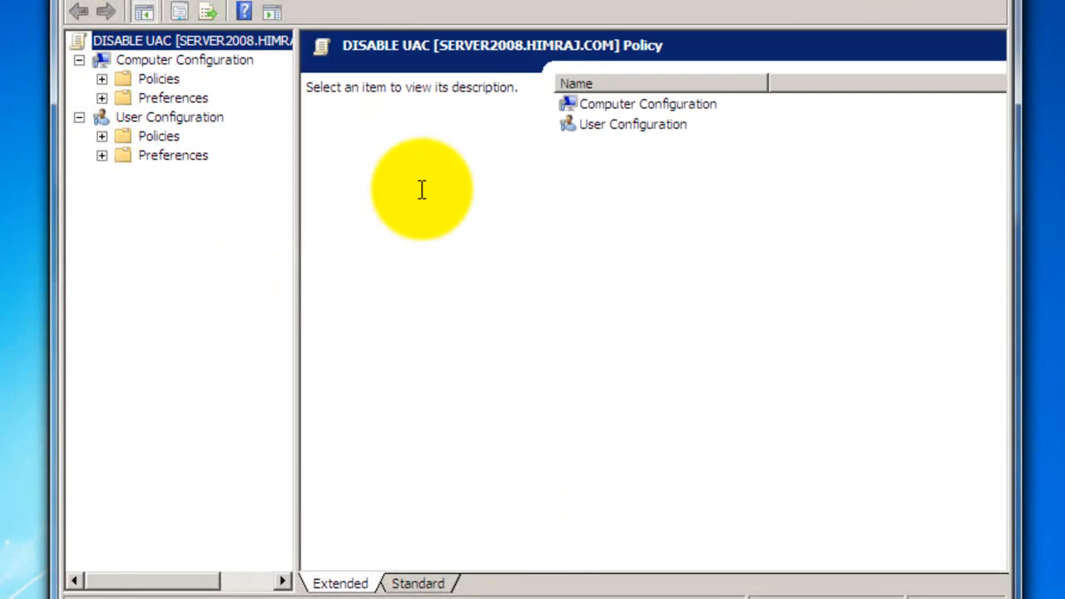
# - Go to Security Options under the Computer Configuration policies' Windows Settings, Security Settings, Local Policies
pyautogui.click(101, 79)
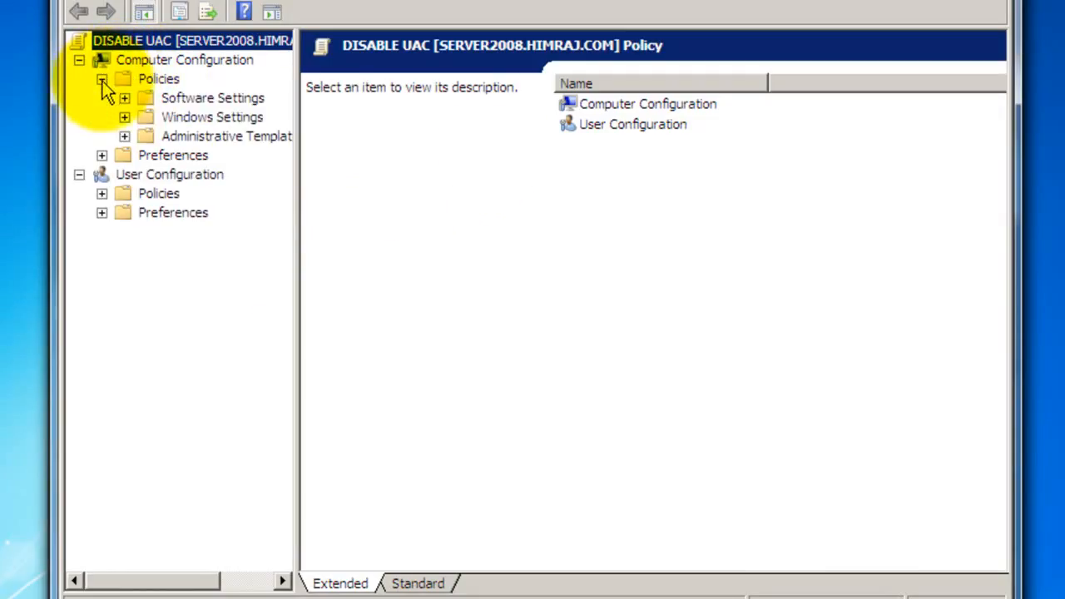
pyautogui.click(123, 118)
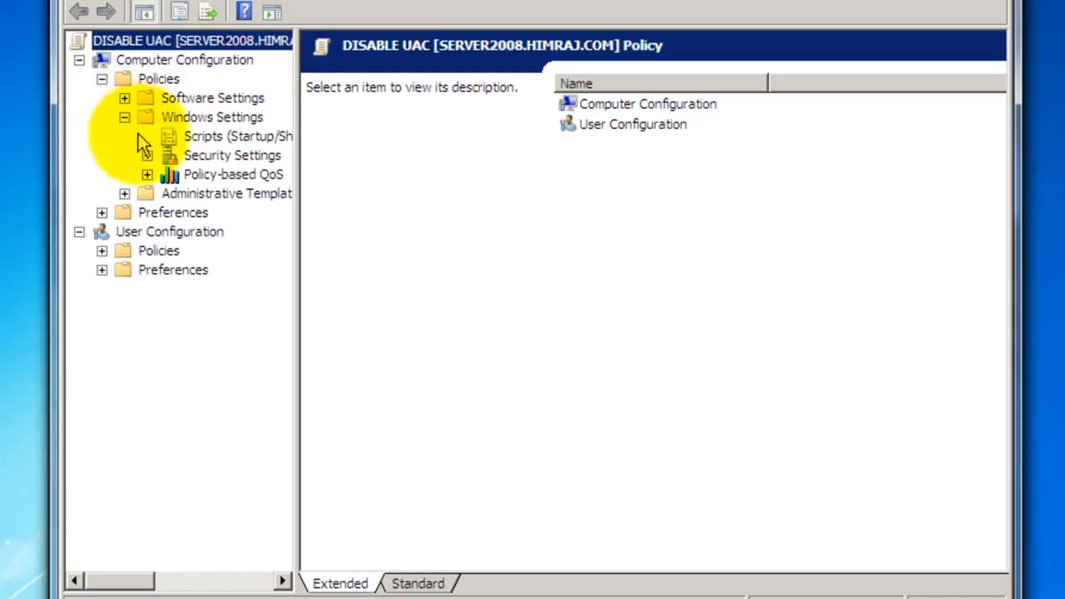
pyautogui.click(147, 157)
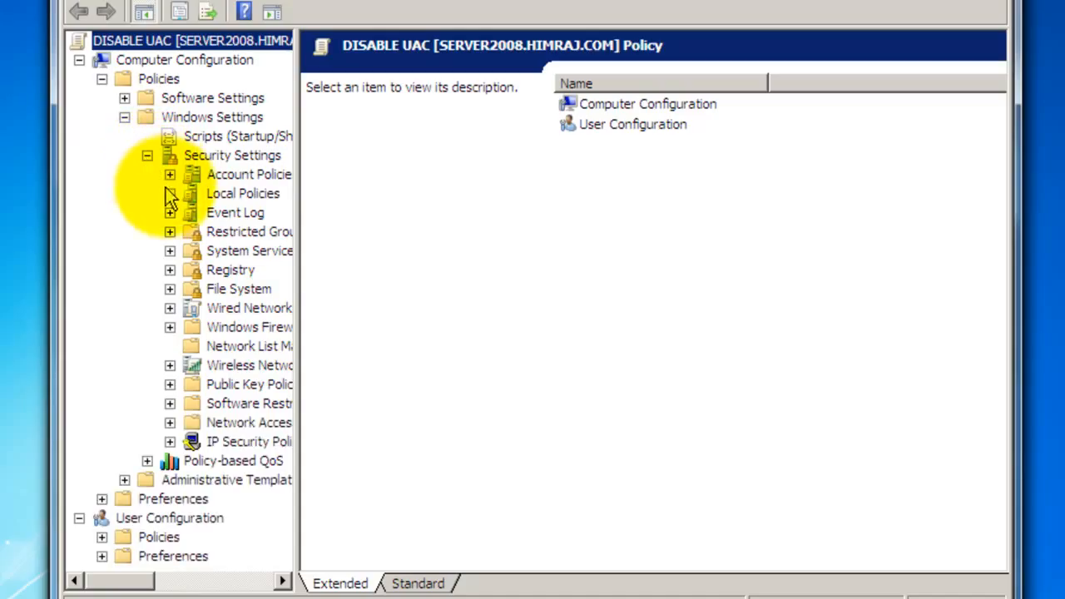
pyautogui.click(170, 194)
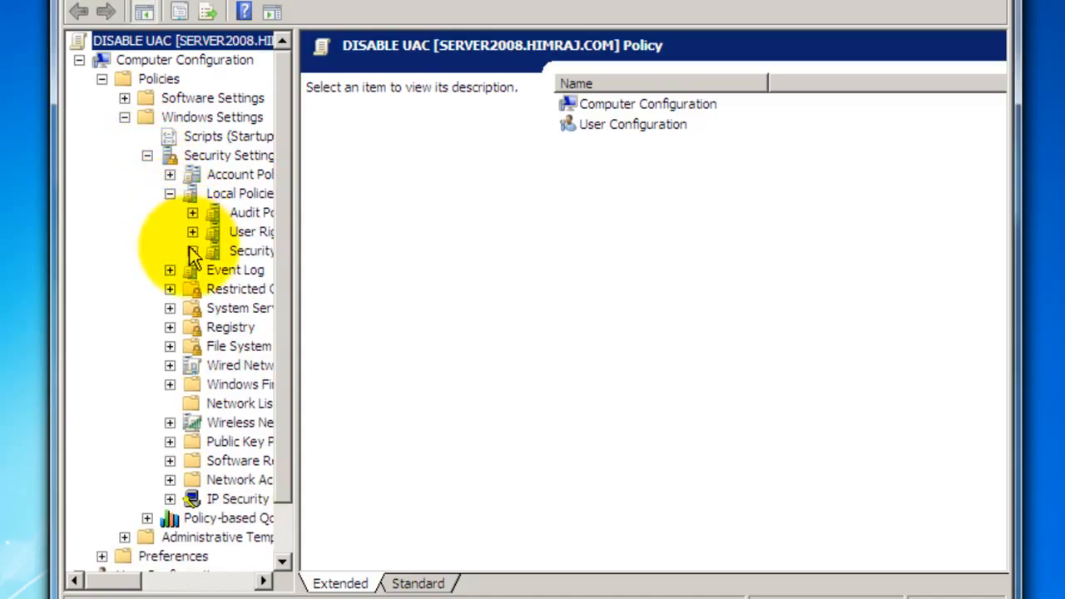
pyautogui.click(237, 253)
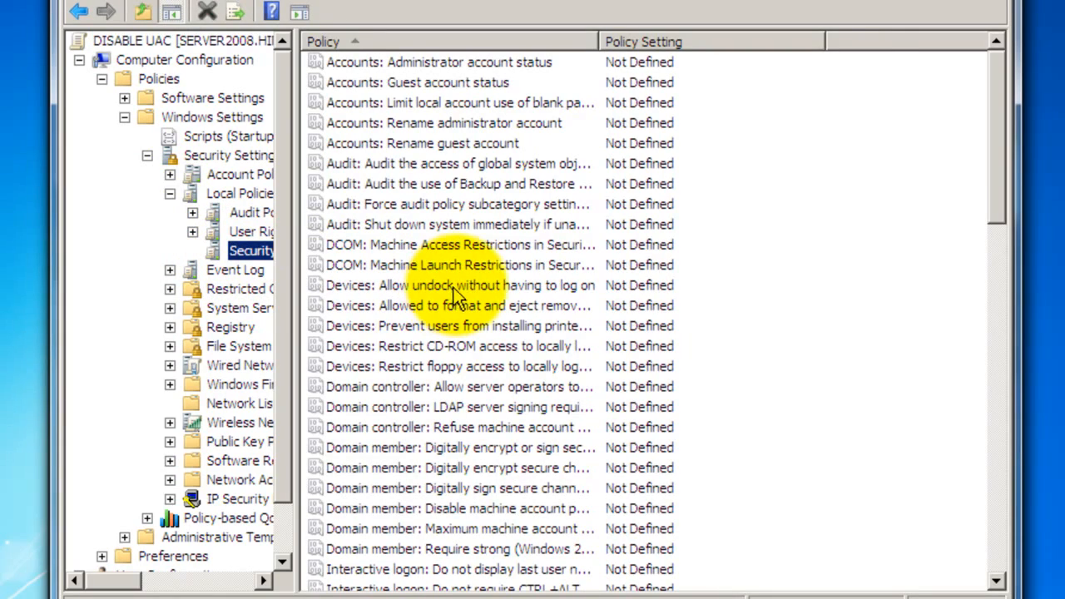
# - Define User Account Control: Behavior of the elevation prompt for administrators in Admin Approval Mode as Elevate without prompting
pyautogui.moveTo(999, 166); pyautogui.dragTo(1034, 598)
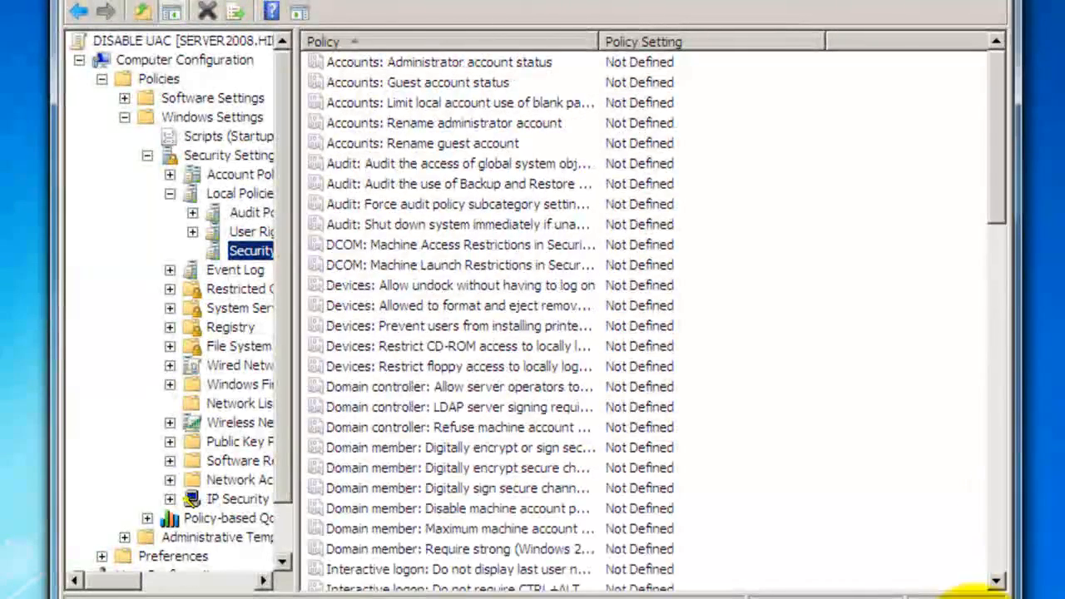
pyautogui.click(995, 566)
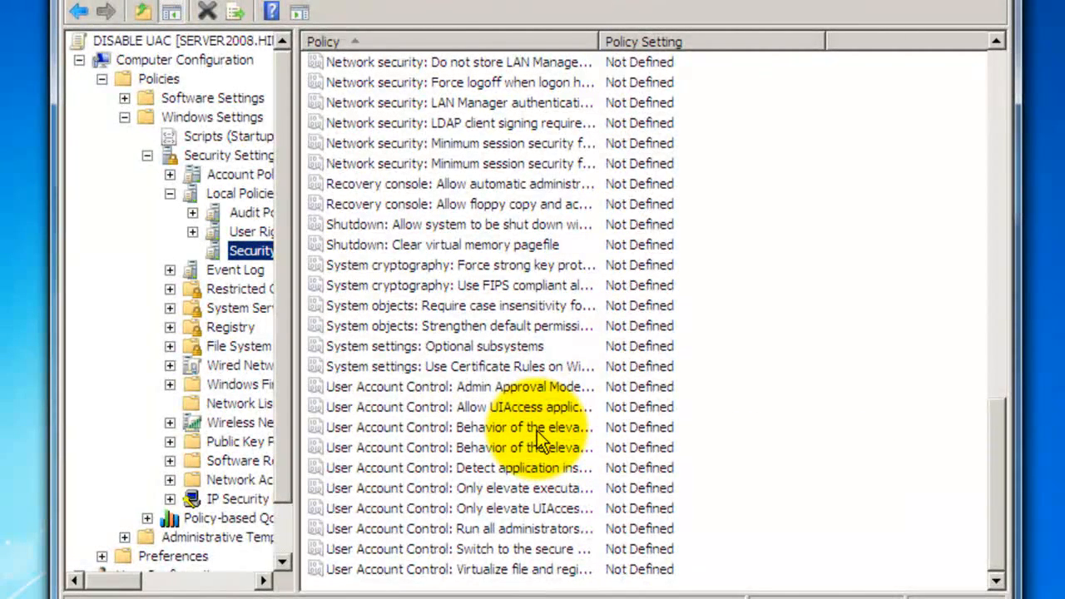
pyautogui.doubleClick(537, 428)
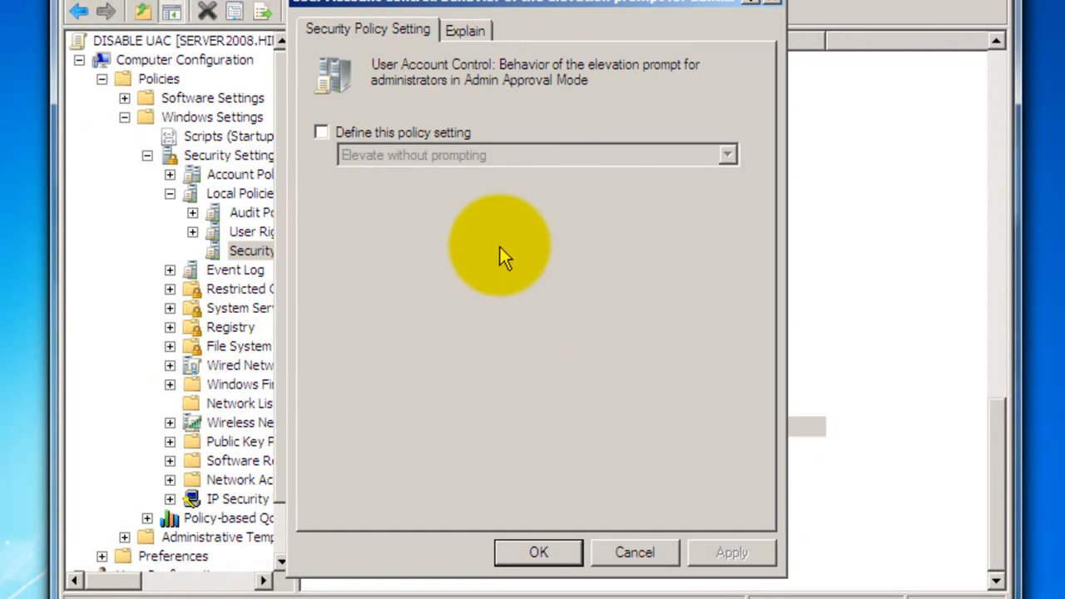
pyautogui.click(321, 134)
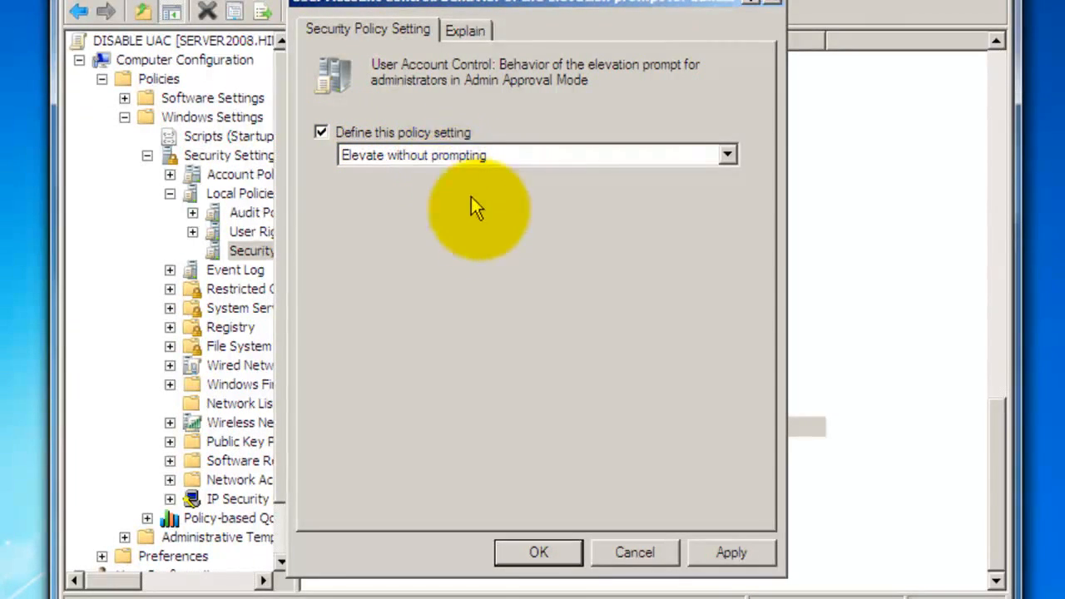
pyautogui.click(730, 553)
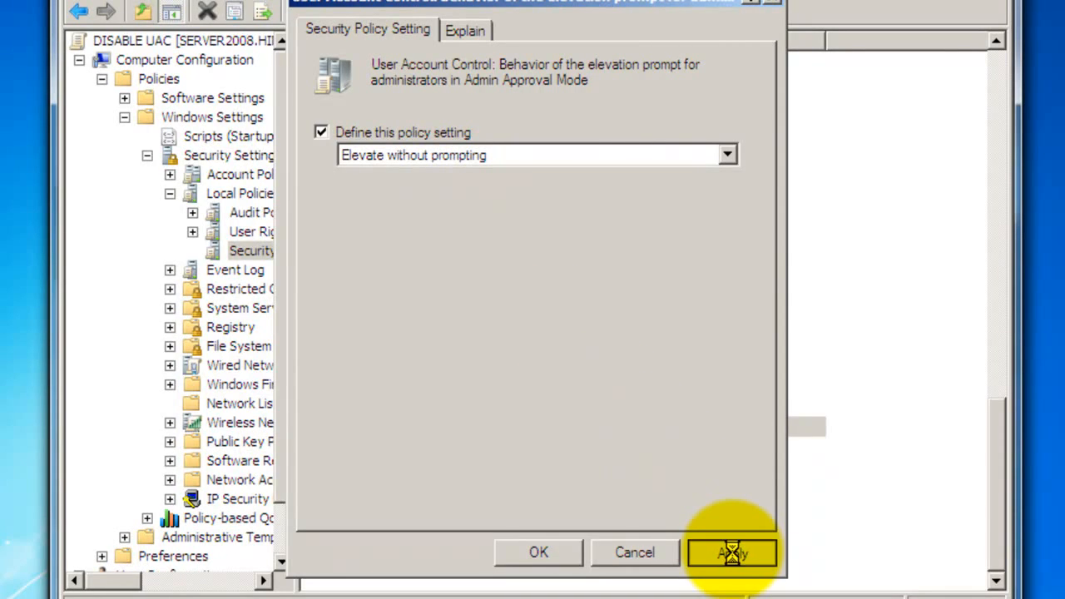
pyautogui.click(566, 553)
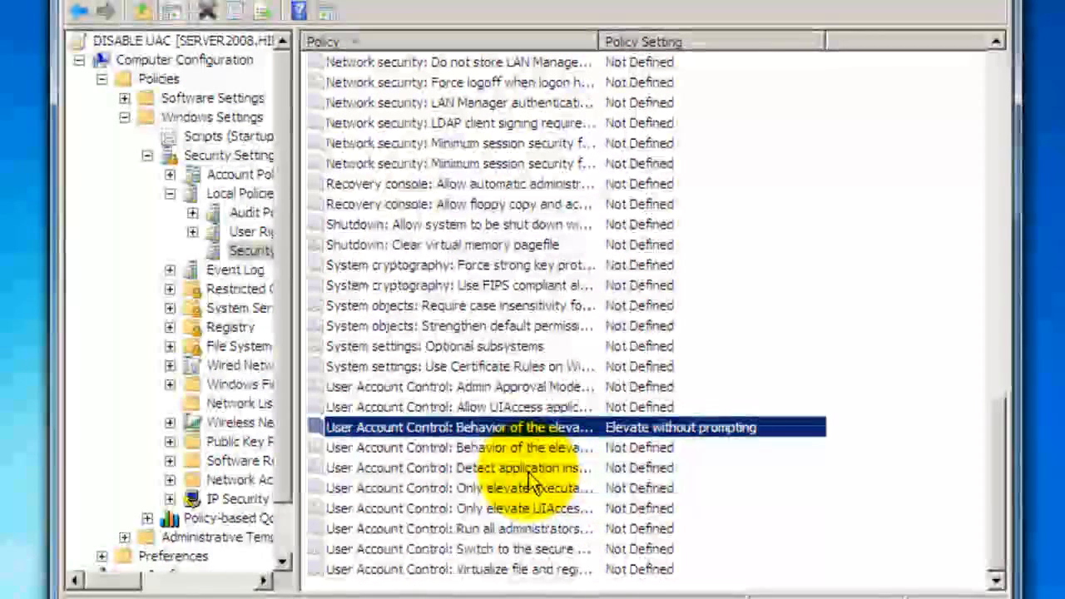
# - Define User Account Control: Detect application installations and prompt for elevation as Disabled
pyautogui.click(529, 474)
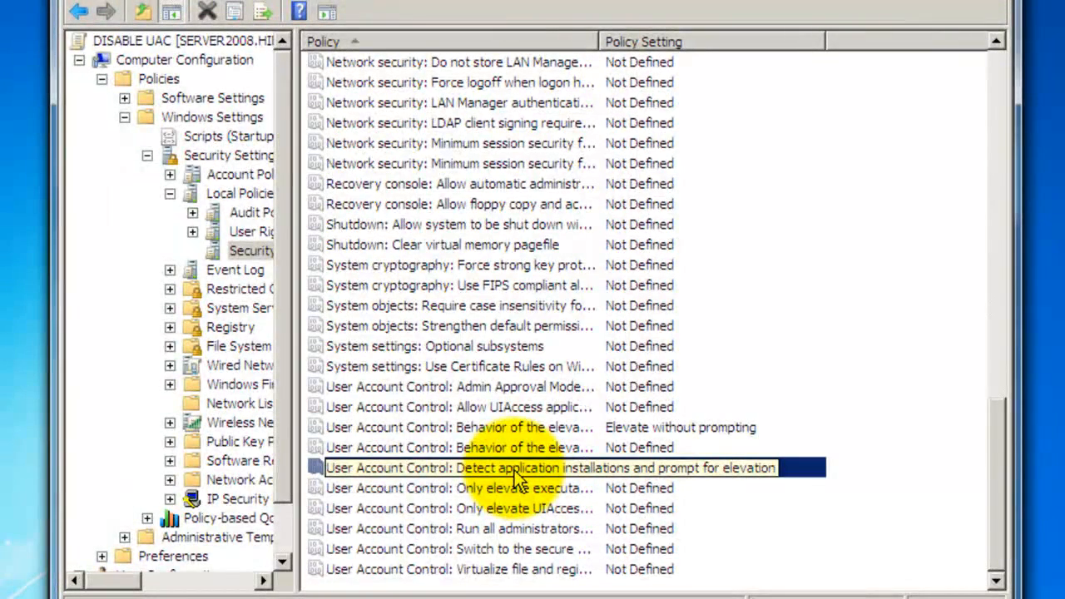
pyautogui.doubleClick(515, 472)
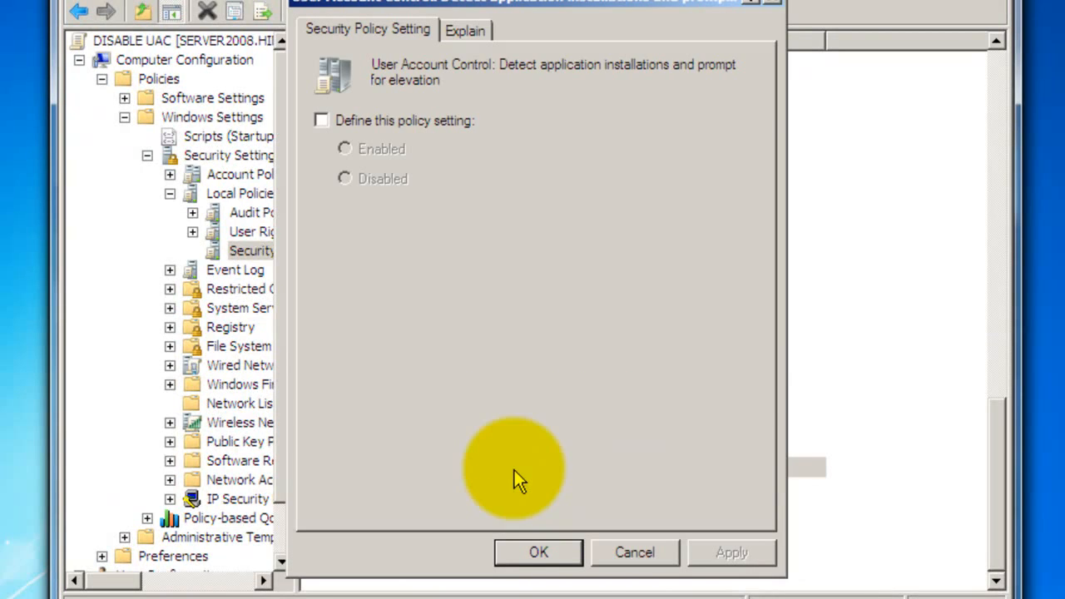
pyautogui.click(322, 121)
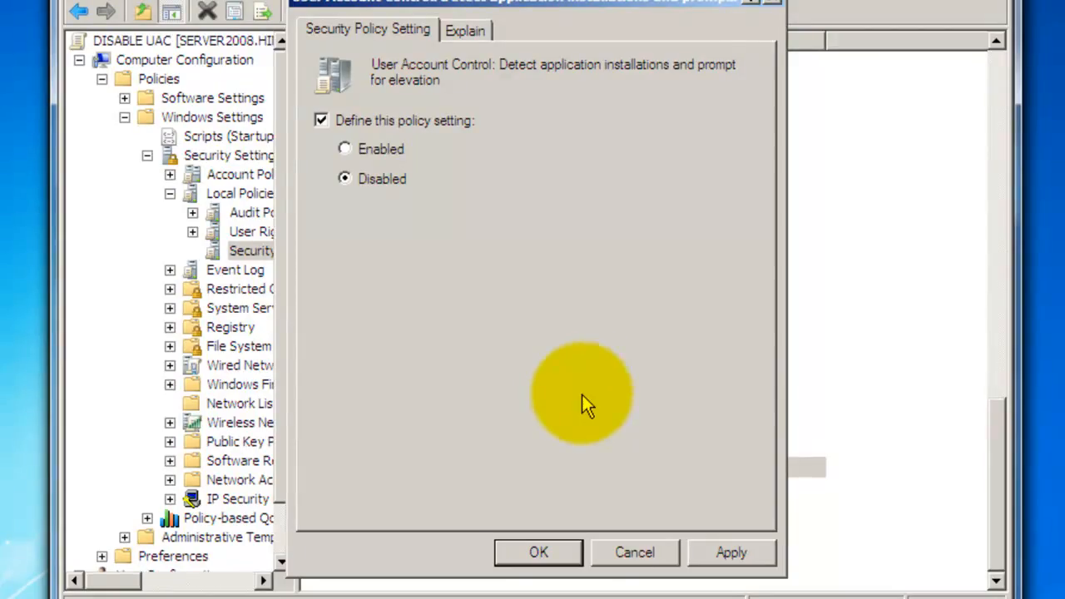
pyautogui.click(721, 553)
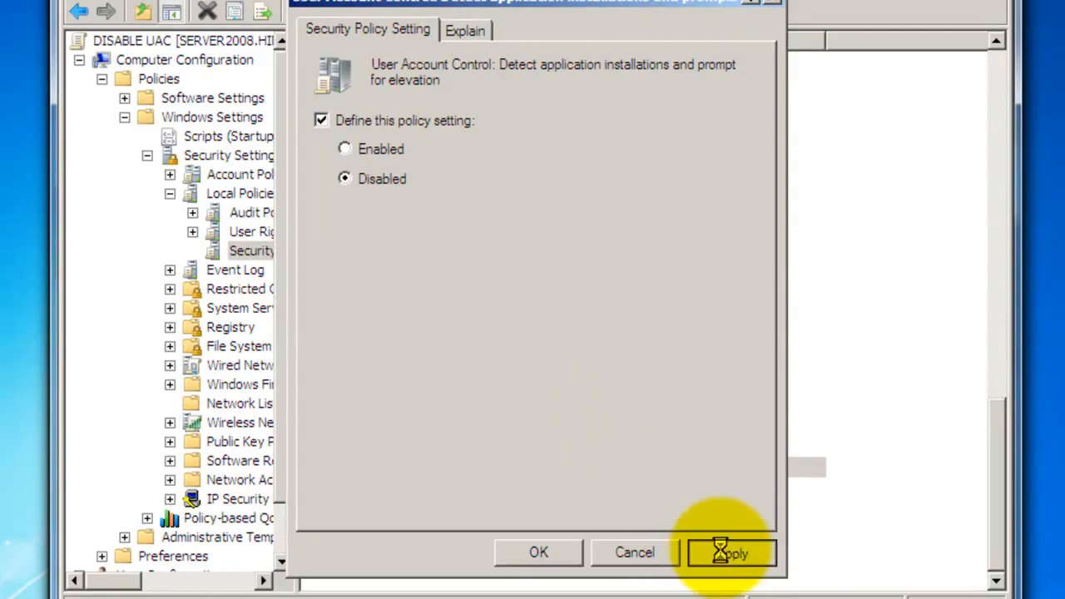
pyautogui.click(555, 554)
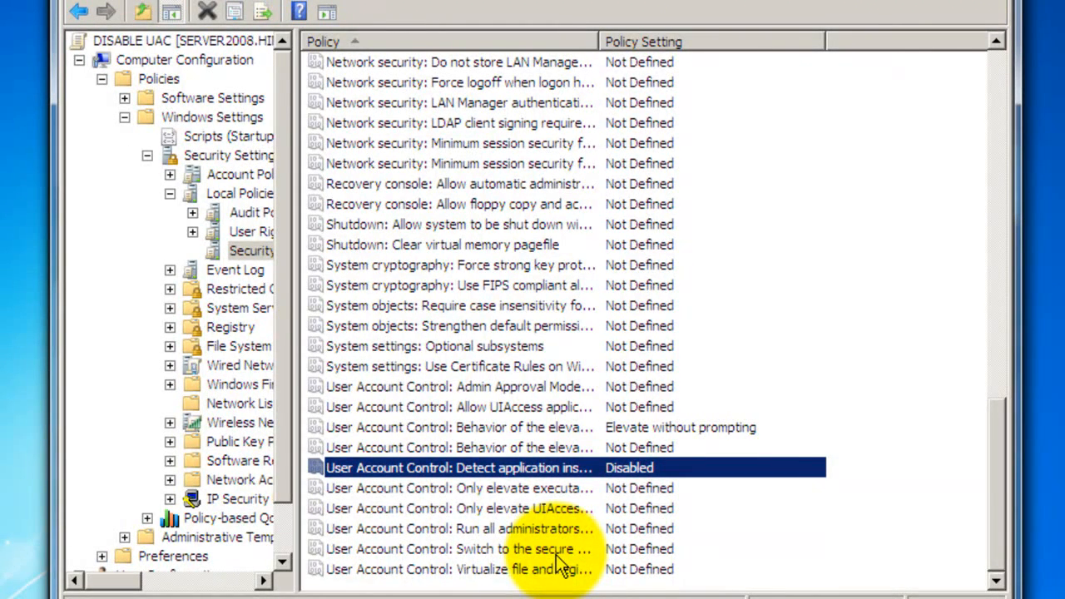
# - Define User Account Control: Only elevate UIAccess applications that are installed in secure locations as Disabled
pyautogui.doubleClick(487, 512)
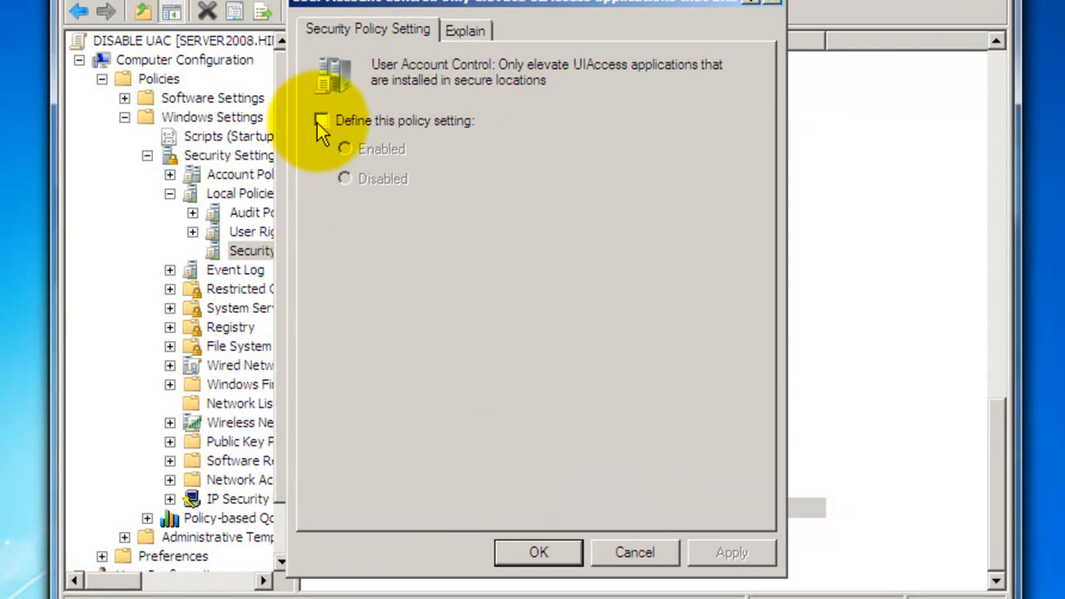
pyautogui.click(321, 120)
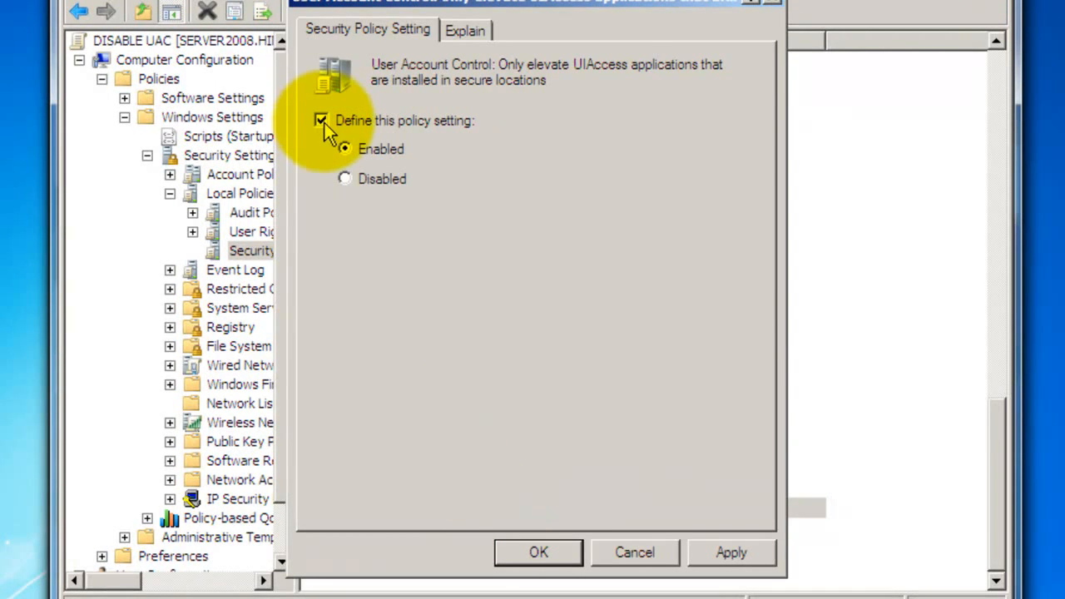
pyautogui.click(345, 179)
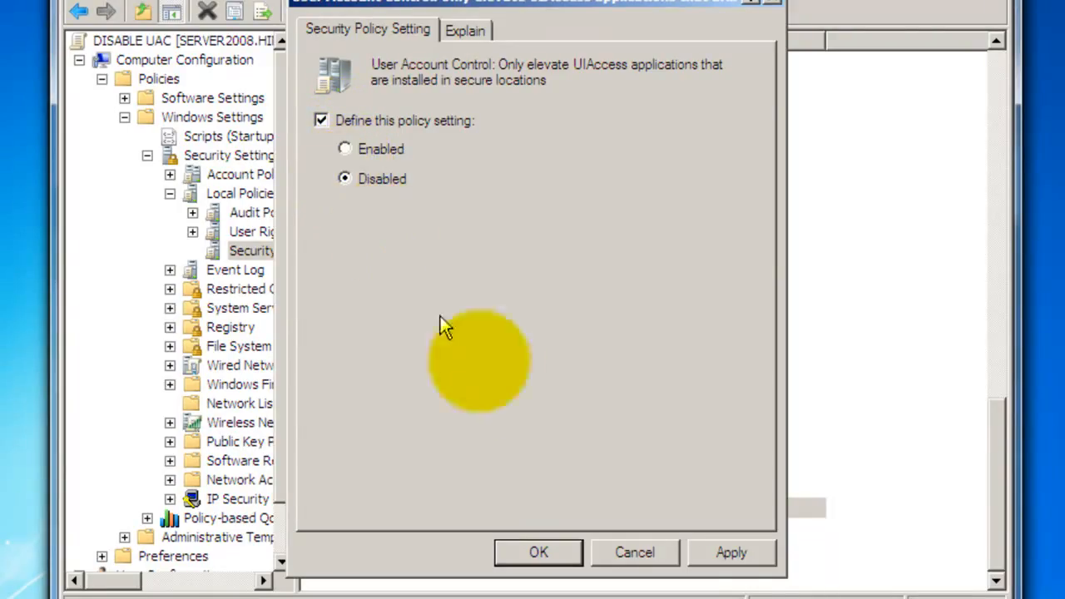
pyautogui.click(715, 553)
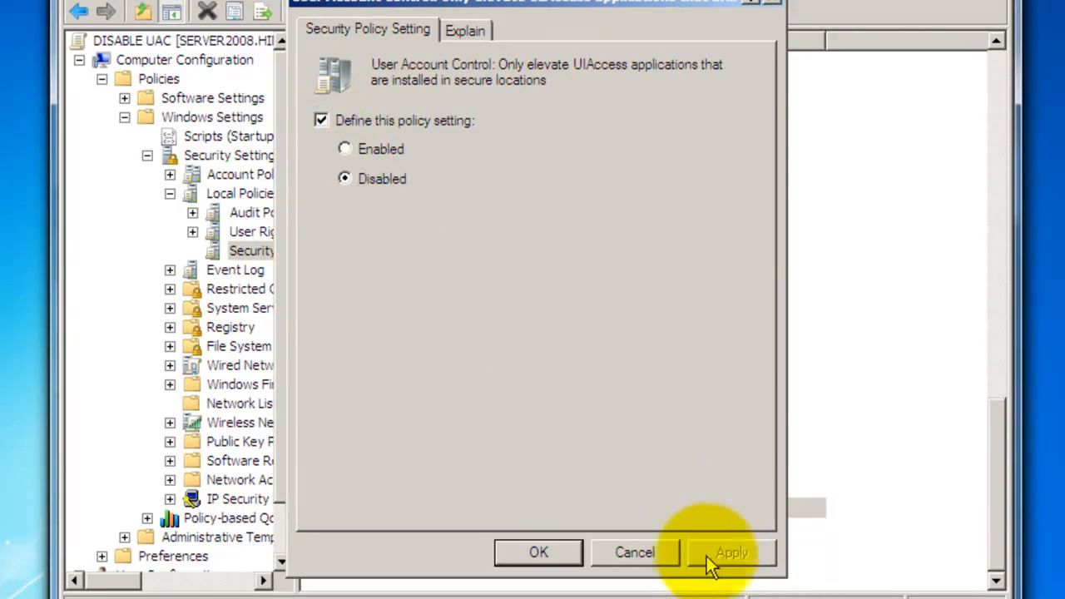
pyautogui.click(539, 552)
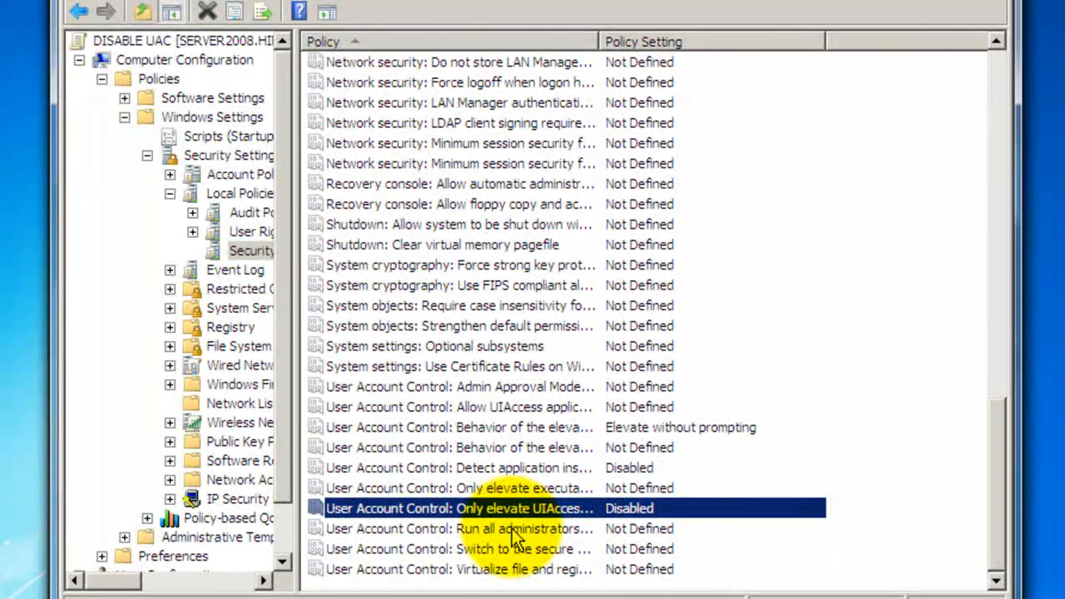
# - Define User Account Control: Run all administrators in Admin Approval Mode as Disabled and close the policy editor
pyautogui.doubleClick(512, 528)
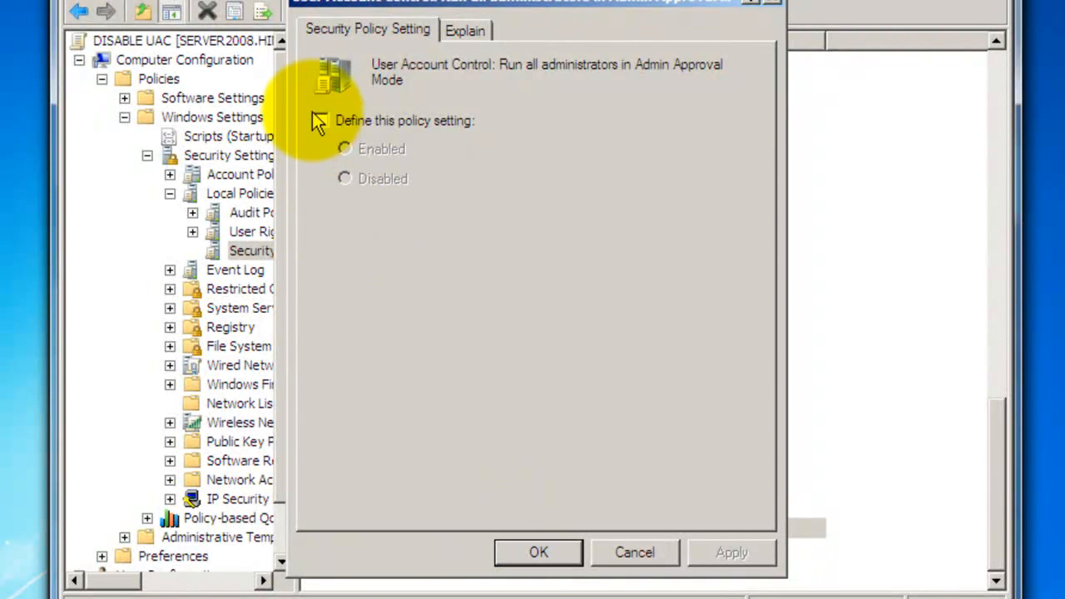
pyautogui.click(321, 120)
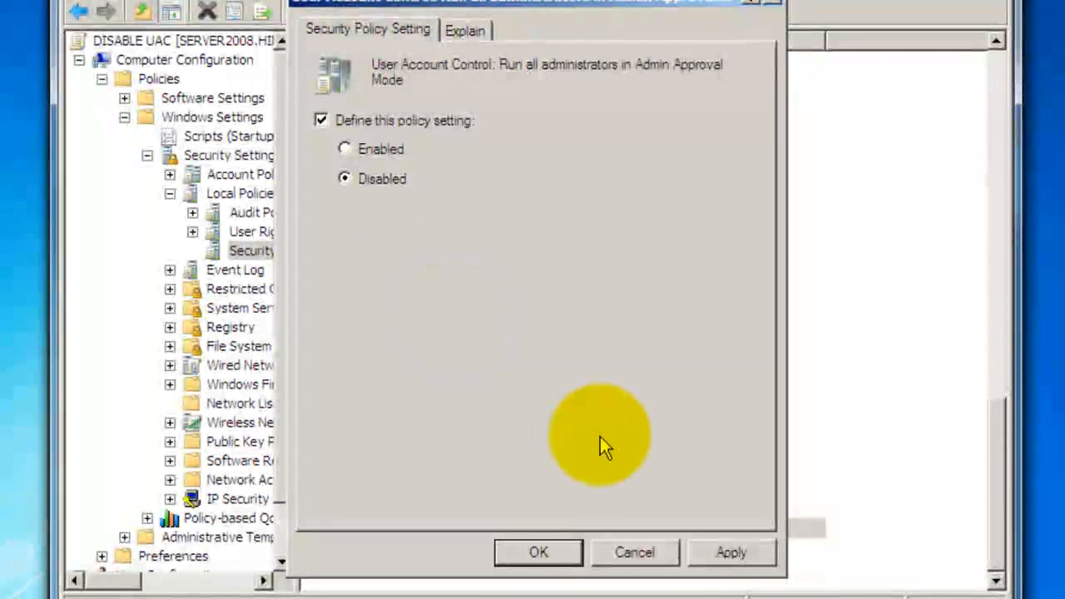
pyautogui.click(726, 557)
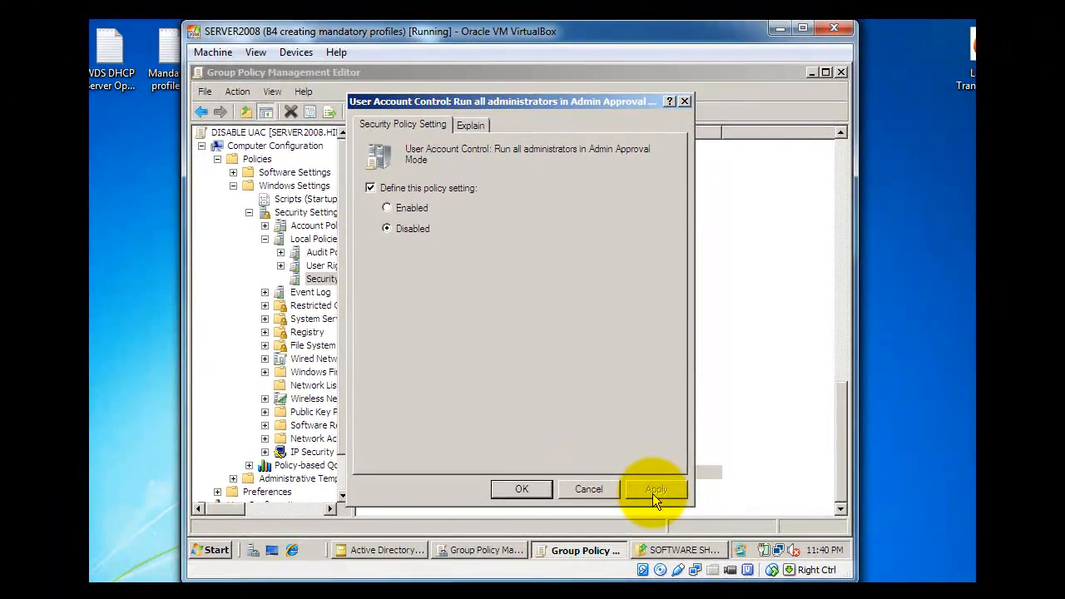
pyautogui.click(524, 489)
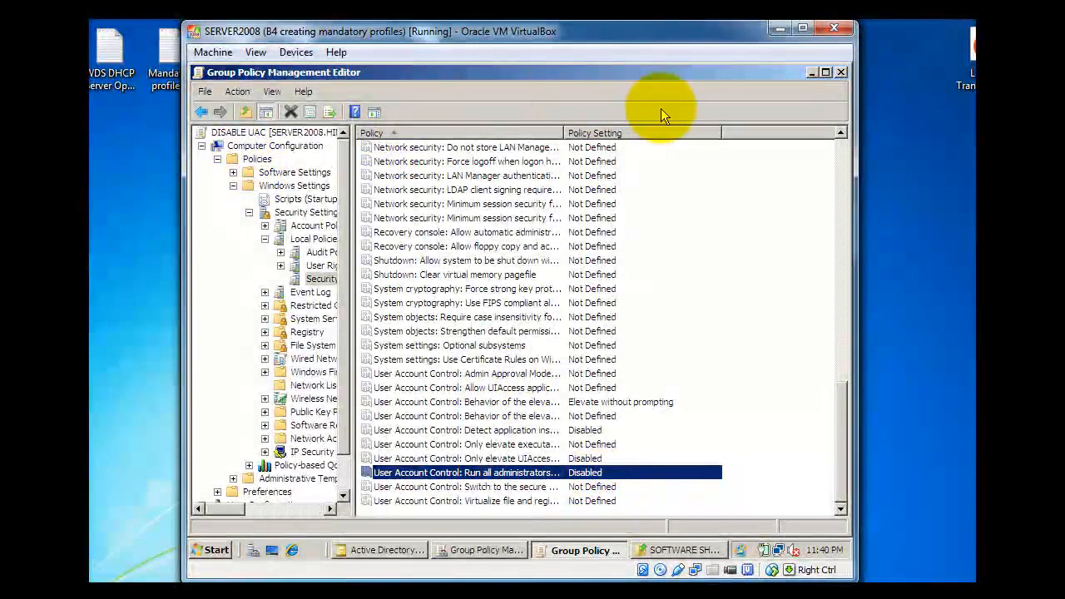
pyautogui.click(840, 72)
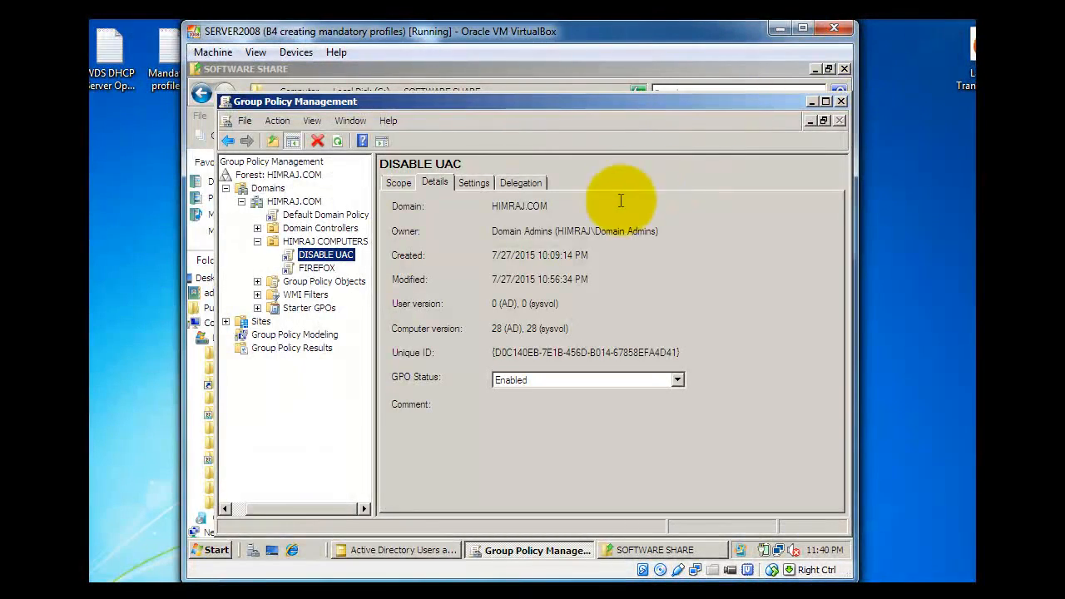
# - Check the link options of the FIREFOX and DISABLE UAC policies under HIMRAJ COMPUTERS, accepting the GPO link notices
pyautogui.click(312, 267)
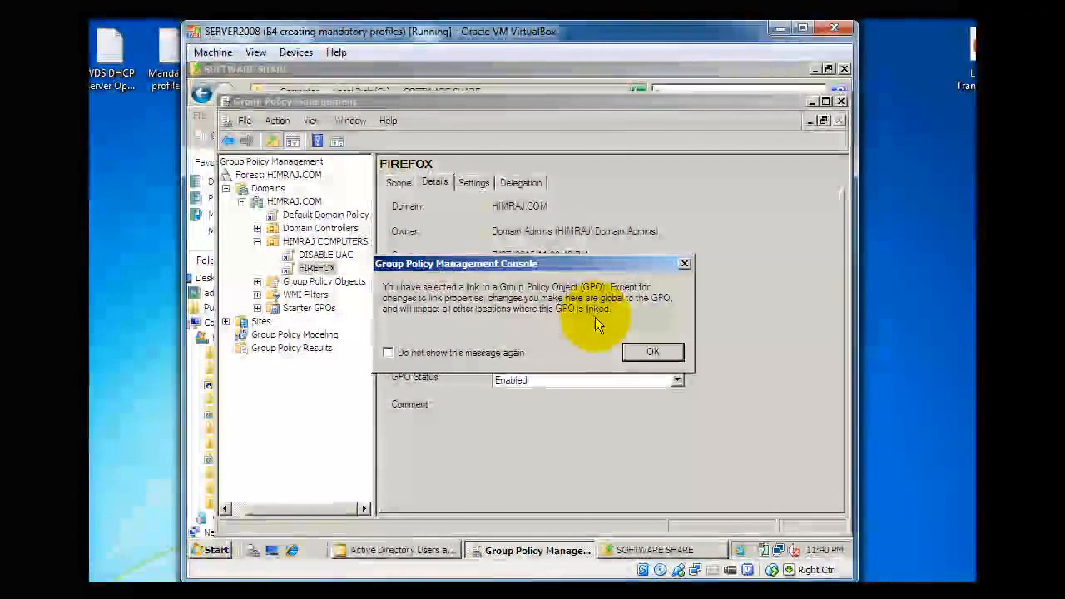
pyautogui.click(652, 353)
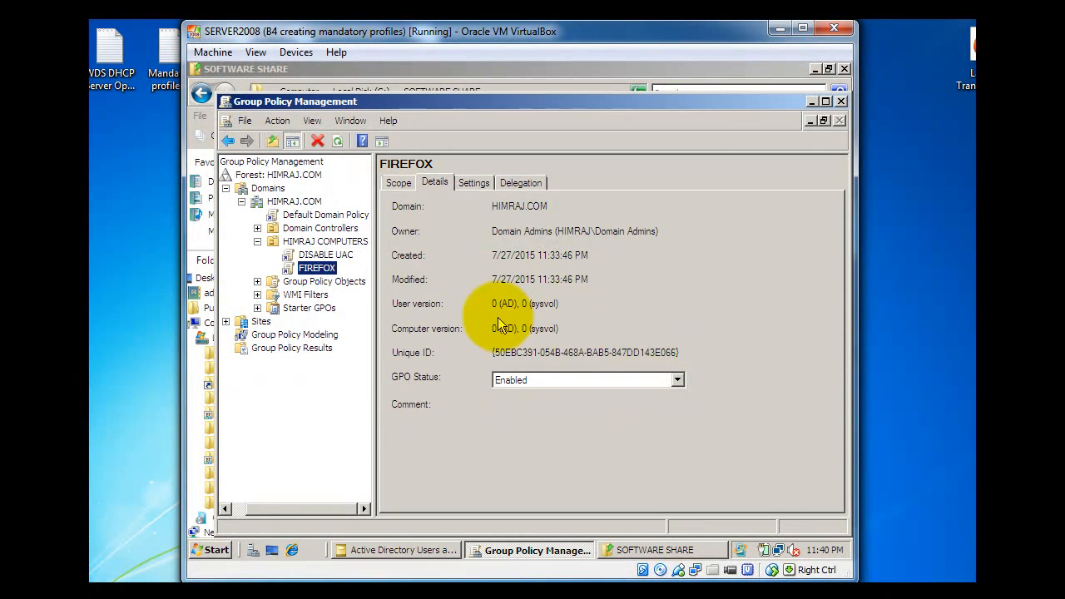
pyautogui.rightClick(328, 275)
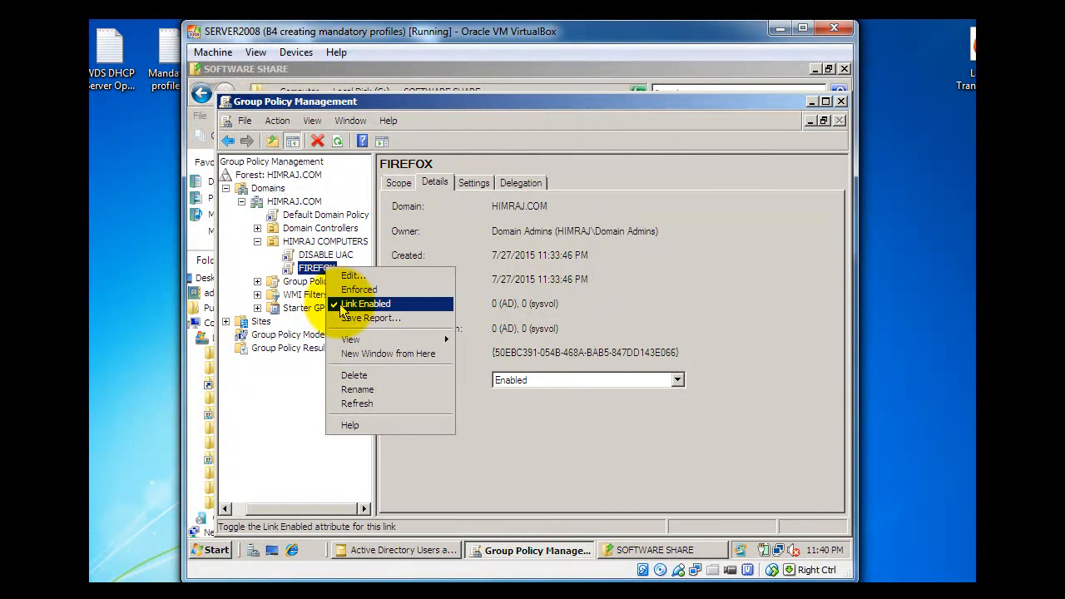
pyautogui.click(315, 257)
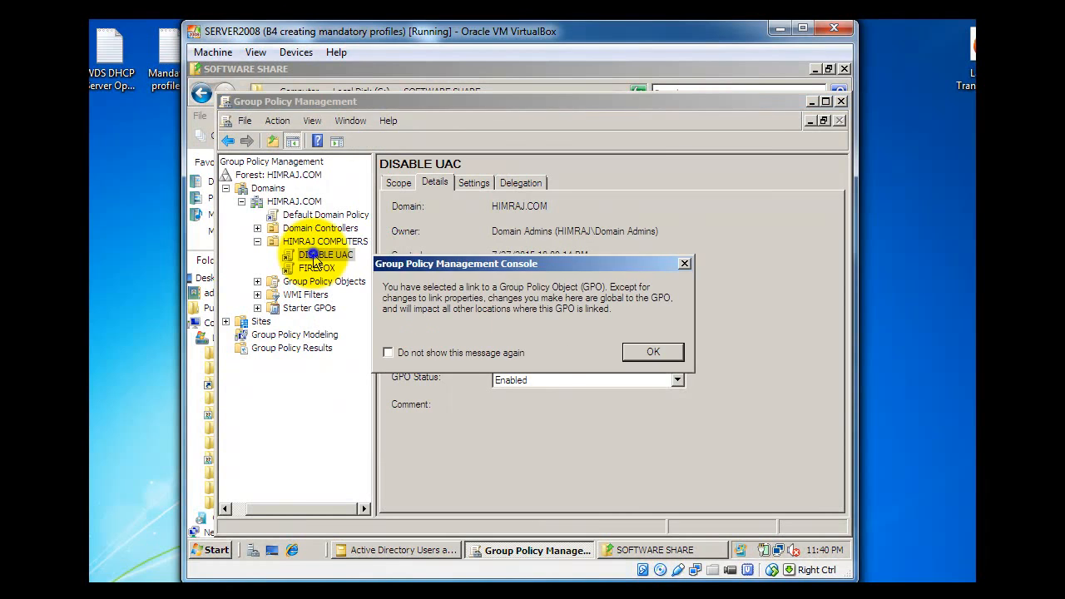
pyautogui.click(653, 352)
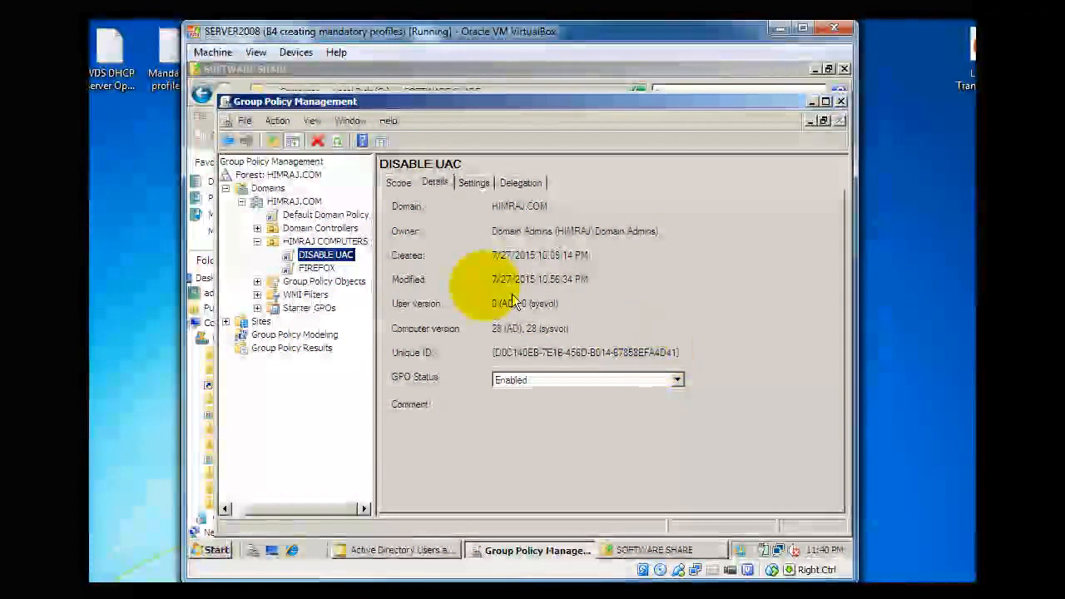
pyautogui.rightClick(336, 258)
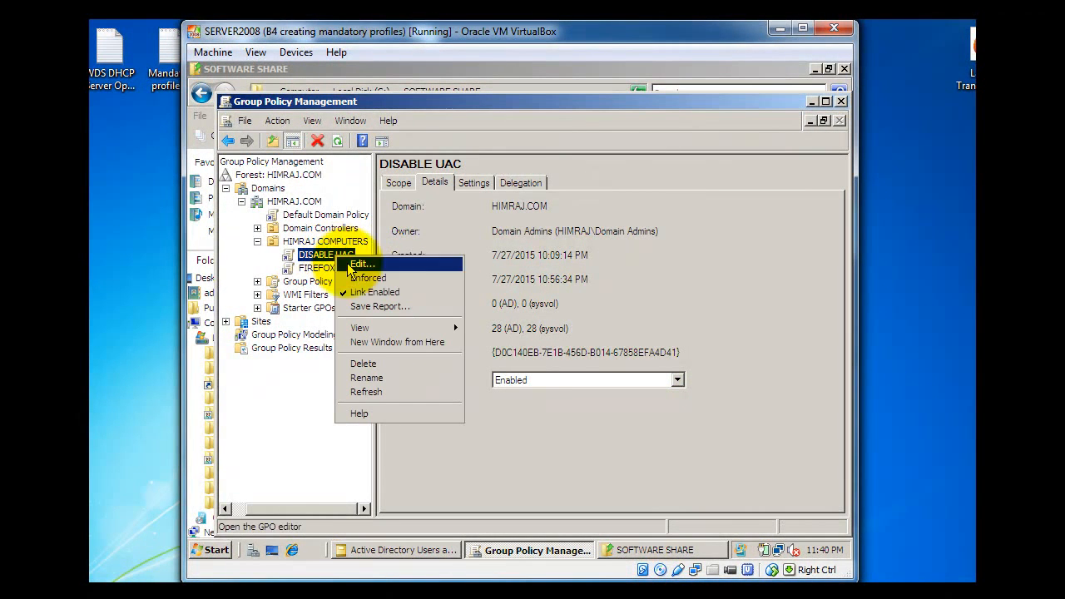
pyautogui.click(722, 280)
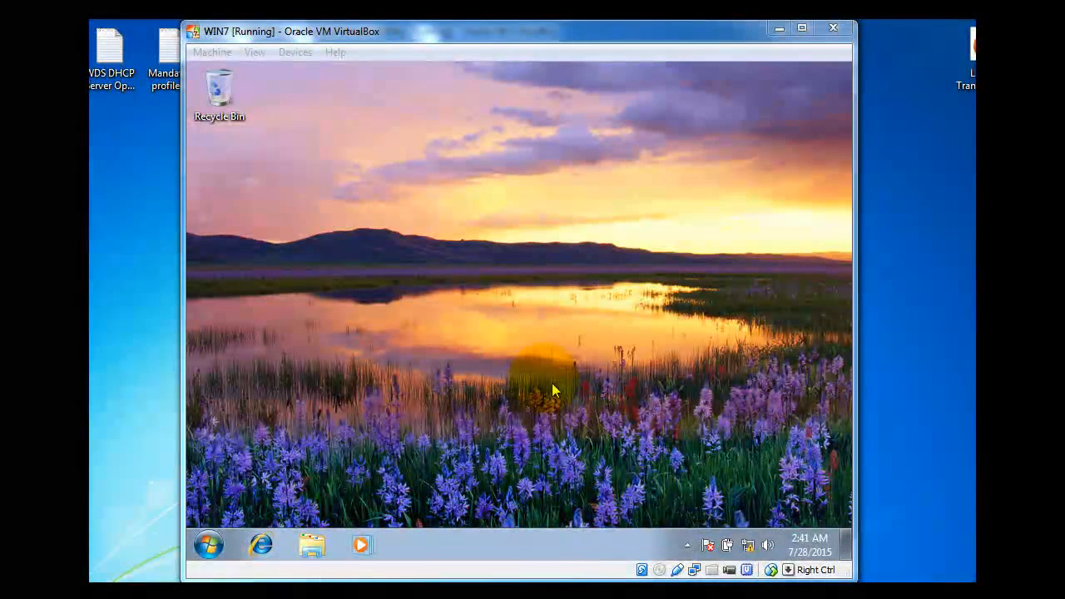
# - On the WIN7 virtual machine, open a command prompt and force a Group Policy update with gpupdate /force
pyautogui.click(209, 543)
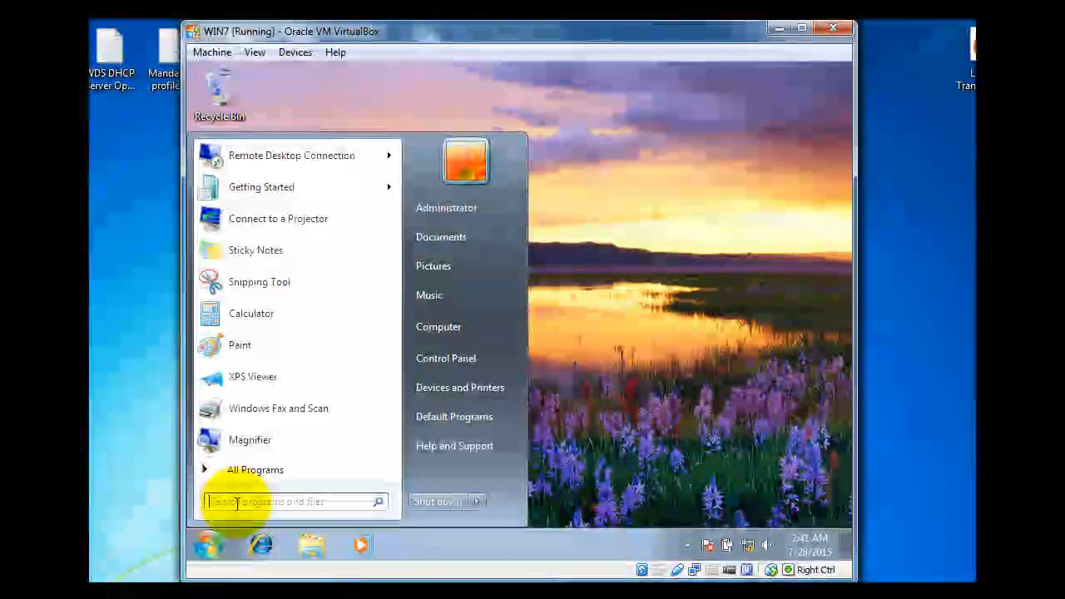
pyautogui.click(237, 504)
pyautogui.write('cmd')
pyautogui.press('Return')
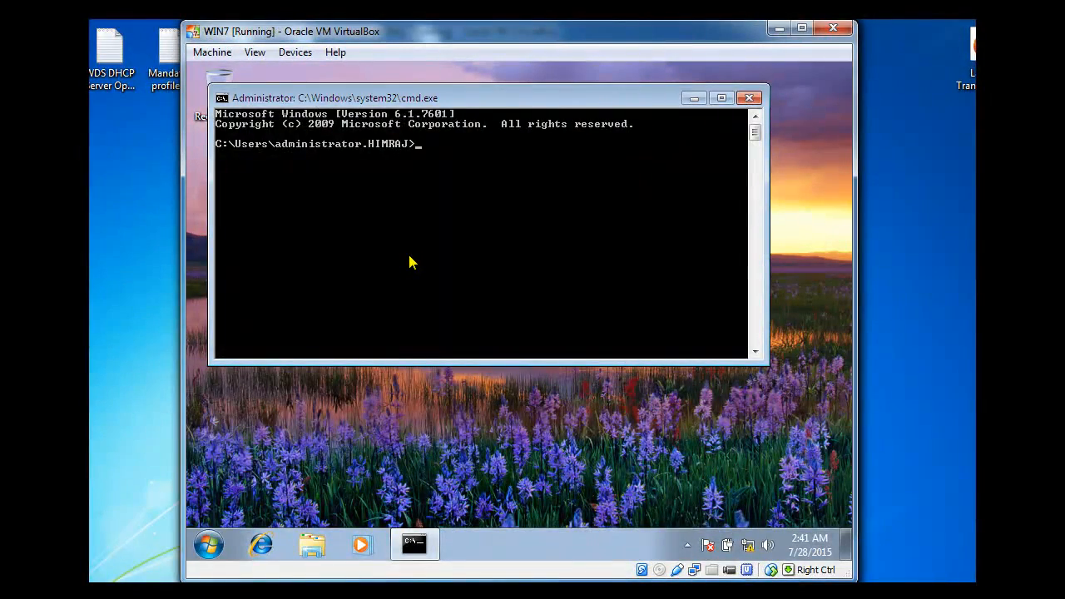
pyautogui.write('gpup')
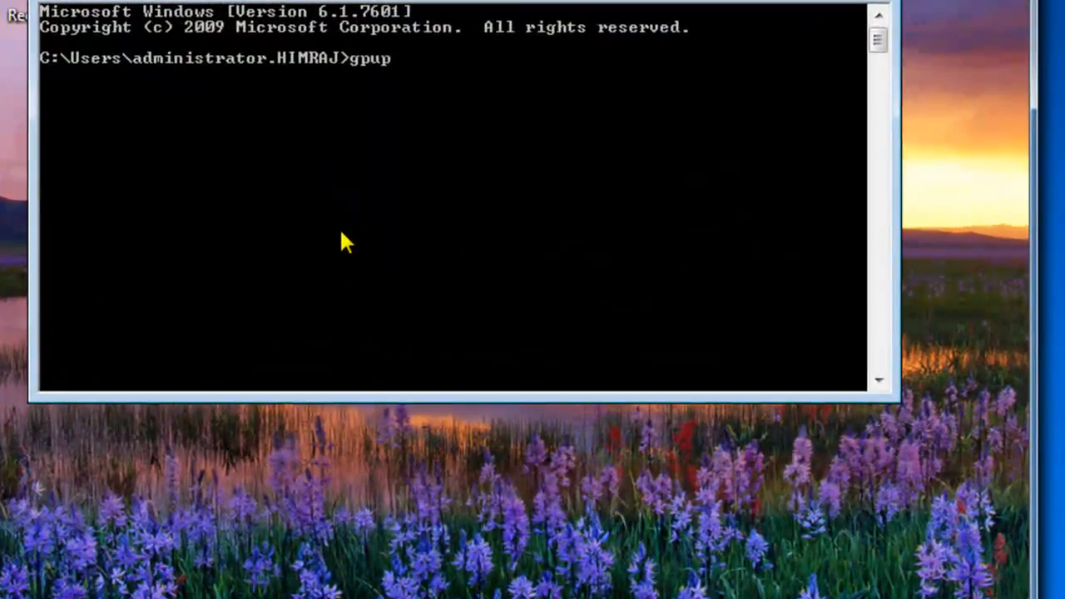
pyautogui.write('date ')
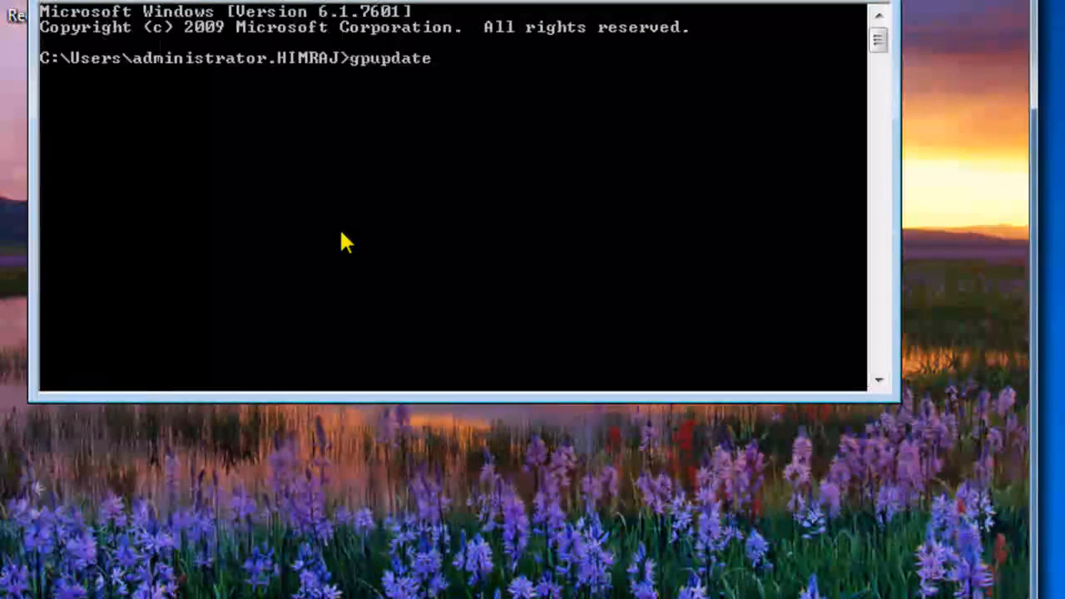
pyautogui.write('/force')
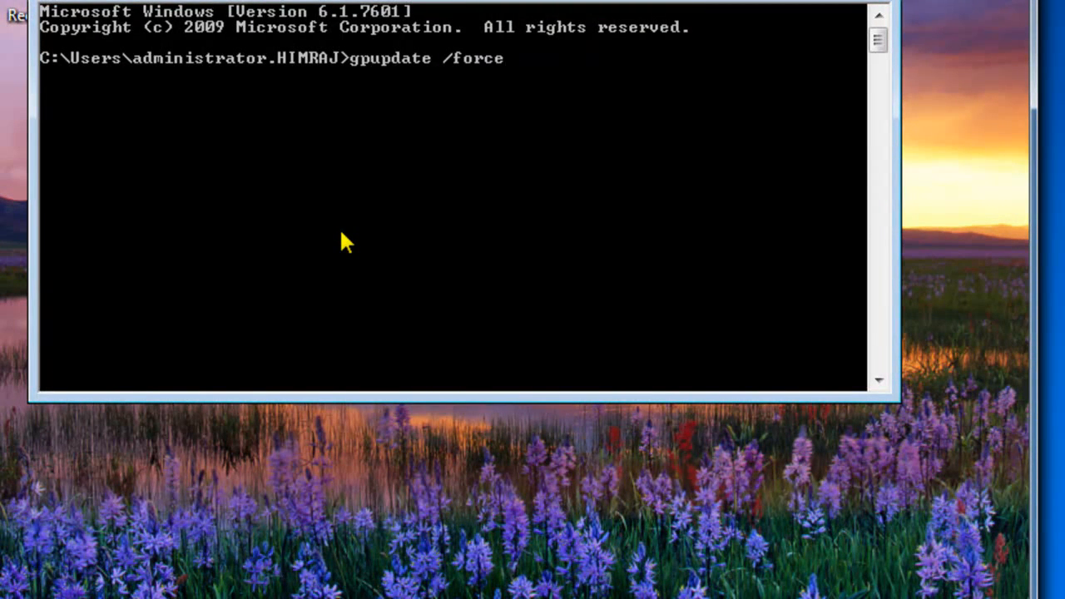
pyautogui.press('Return')
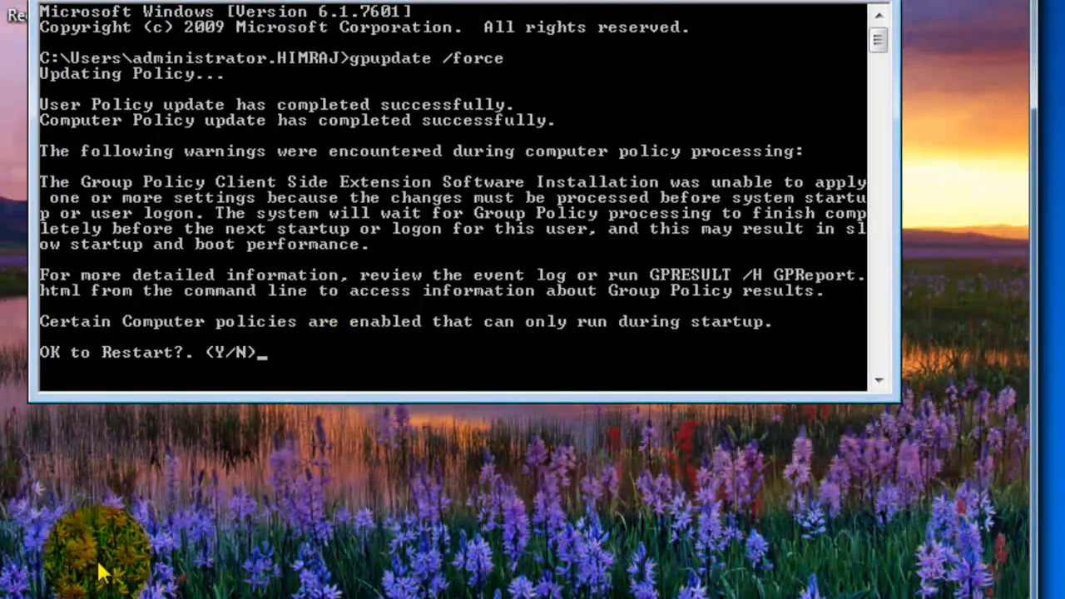
# - Examine the list of all installed programs on the WIN7 machine for Firefox before restarting
pyautogui.click(21, 597)
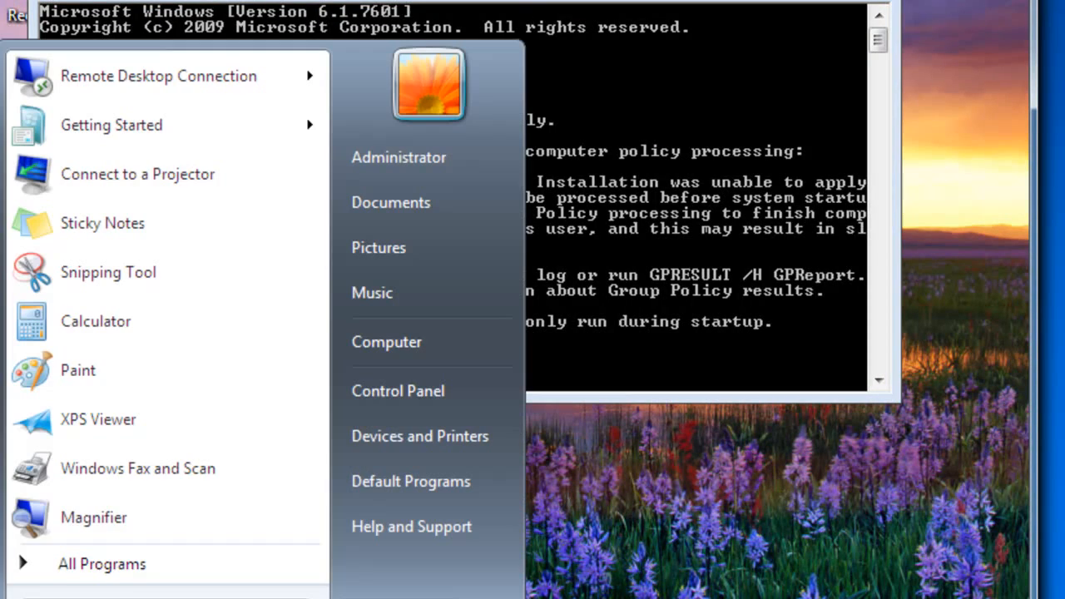
pyautogui.click(117, 566)
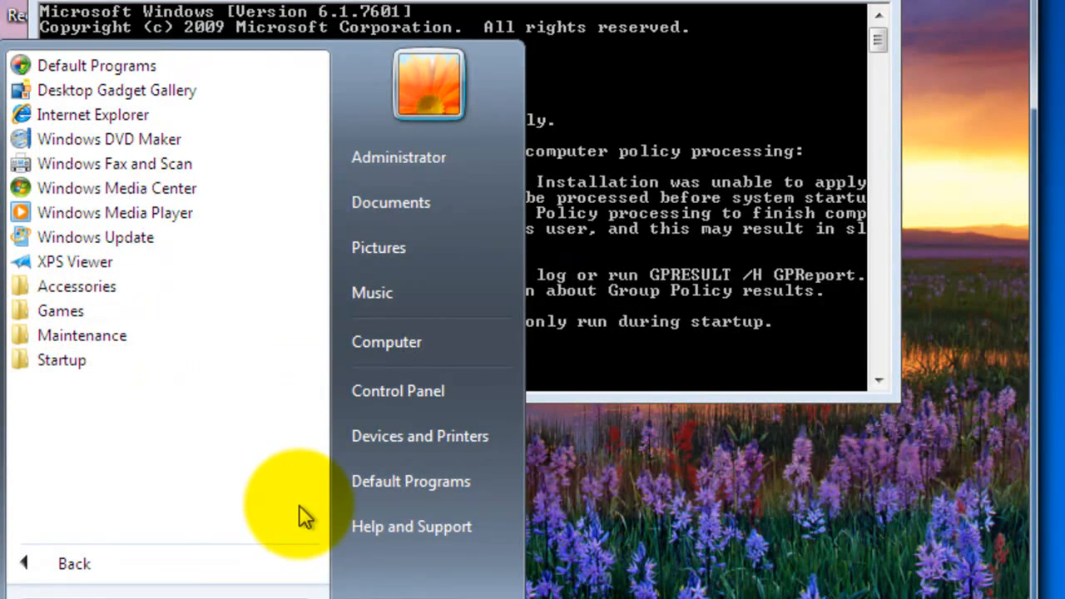
pyautogui.click(668, 537)
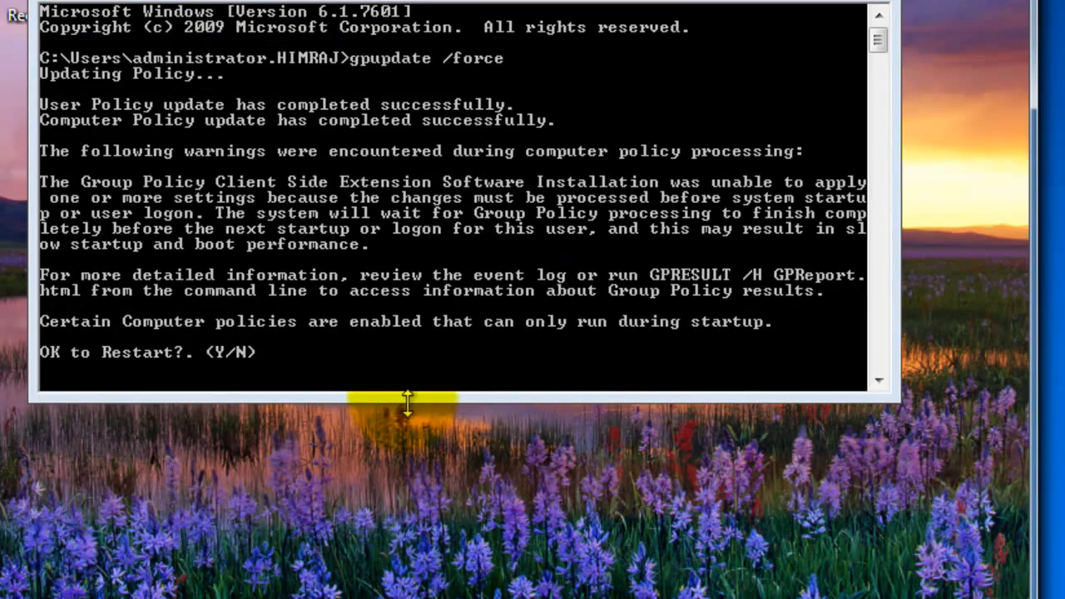
# - Answer y to the restart question in the command prompt to reboot the WIN7 machine
pyautogui.click(359, 382)
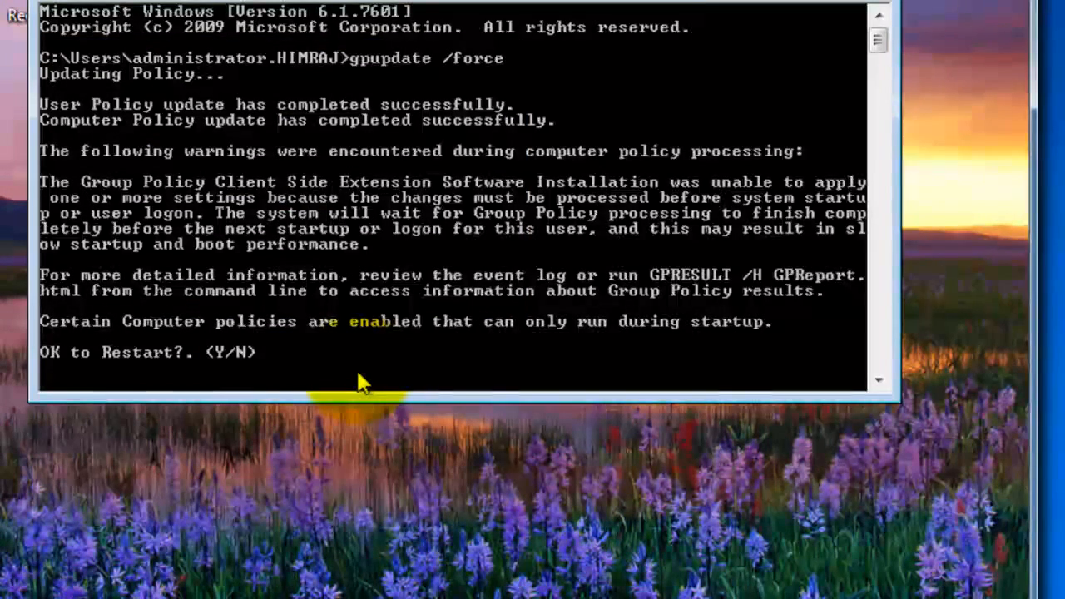
pyautogui.write('y')
pyautogui.press('Return')
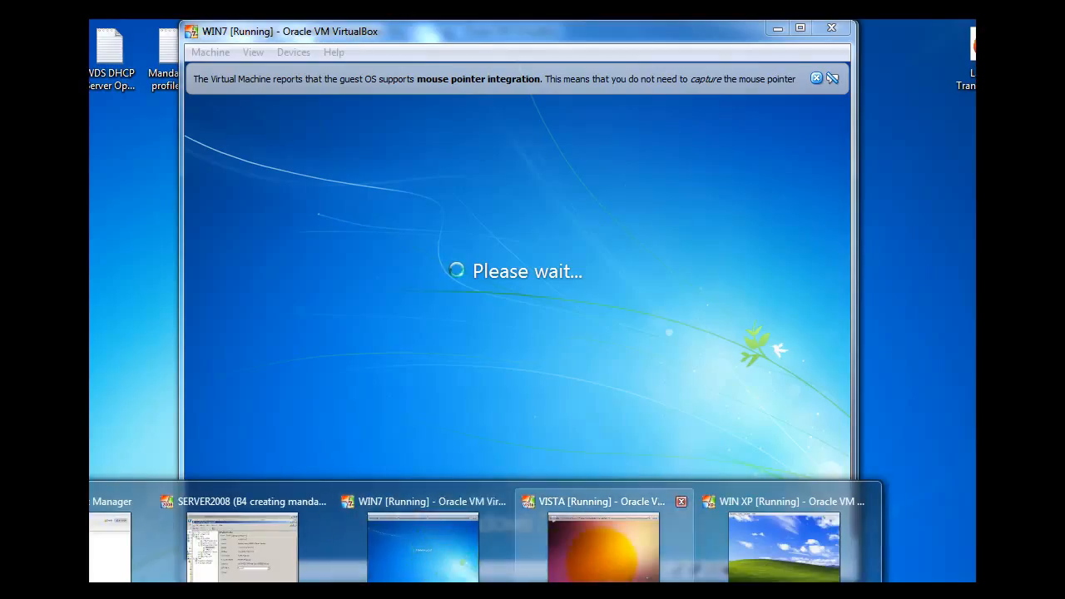
# - On the VISTA virtual machine, open a command prompt and force a Group Policy update with gpupdate /force
pyautogui.click(603, 545)
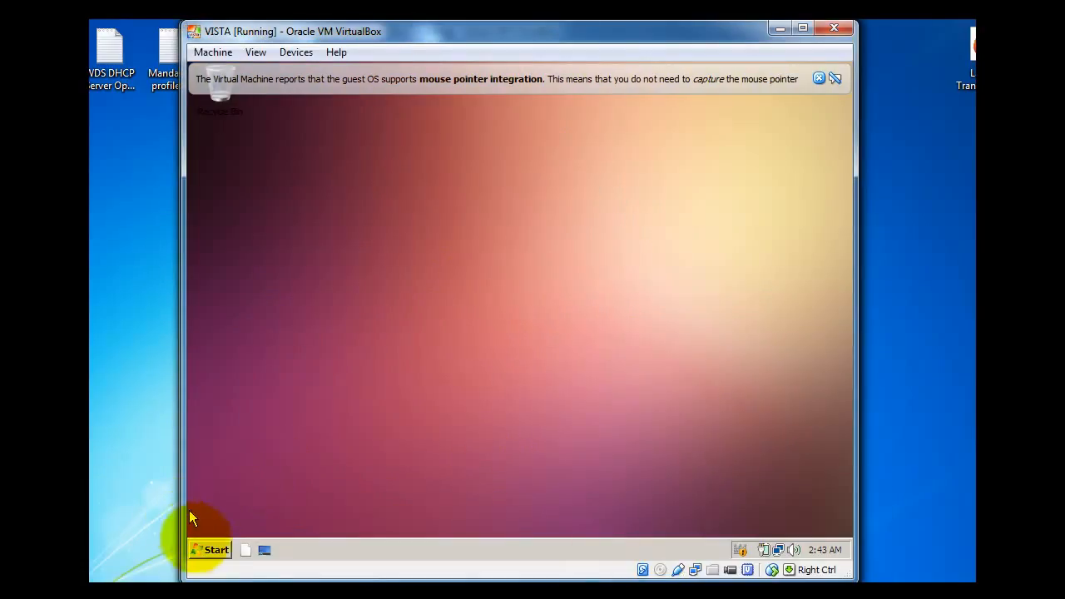
pyautogui.click(212, 551)
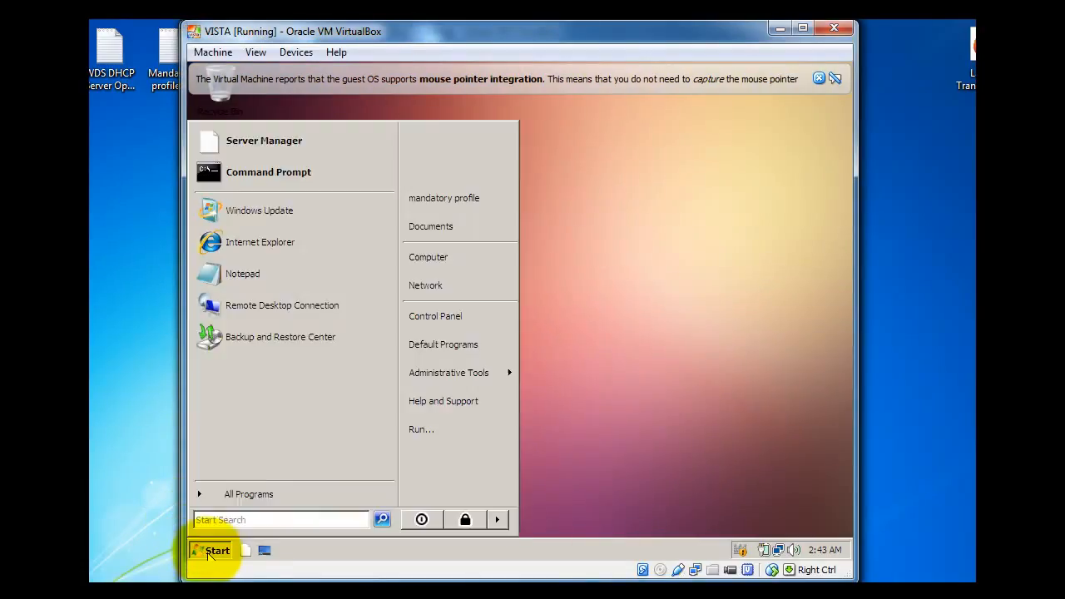
pyautogui.click(271, 520)
pyautogui.write('cmd')
pyautogui.press('Return')
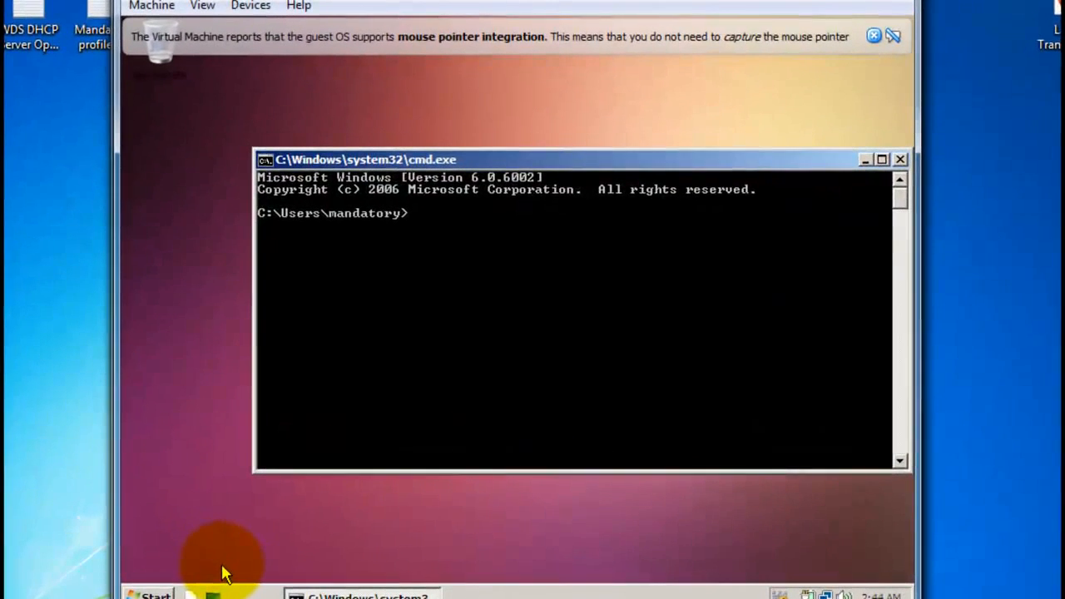
pyautogui.write('gpupdate /forc')
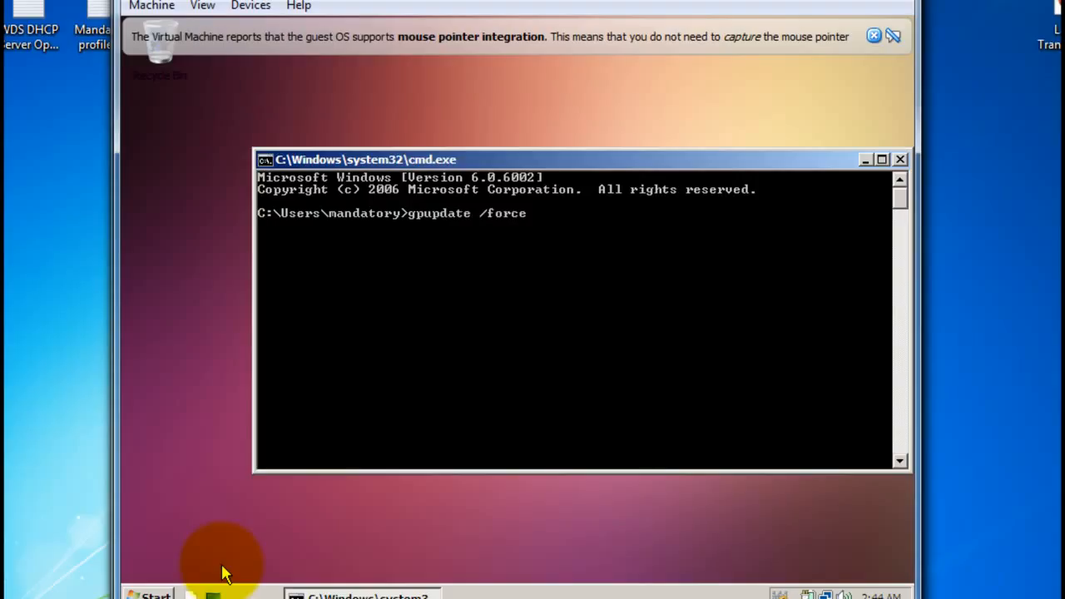
pyautogui.write('e')
pyautogui.press('Return')
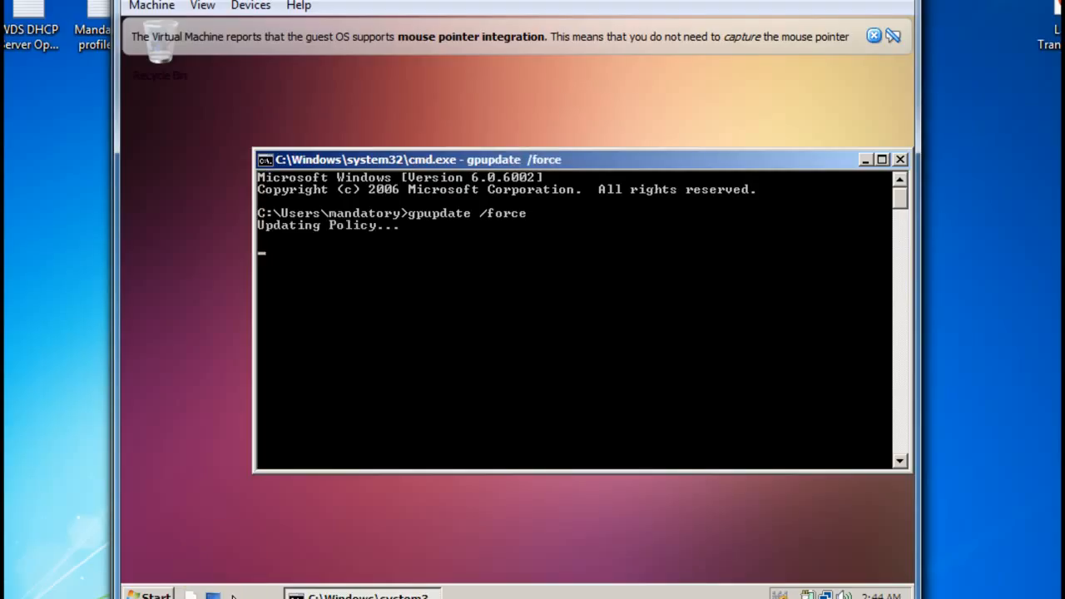
# - On the WIN XP virtual machine, run cmd and force a Group Policy refresh with gpupdate /force
pyautogui.moveTo(233, 595)
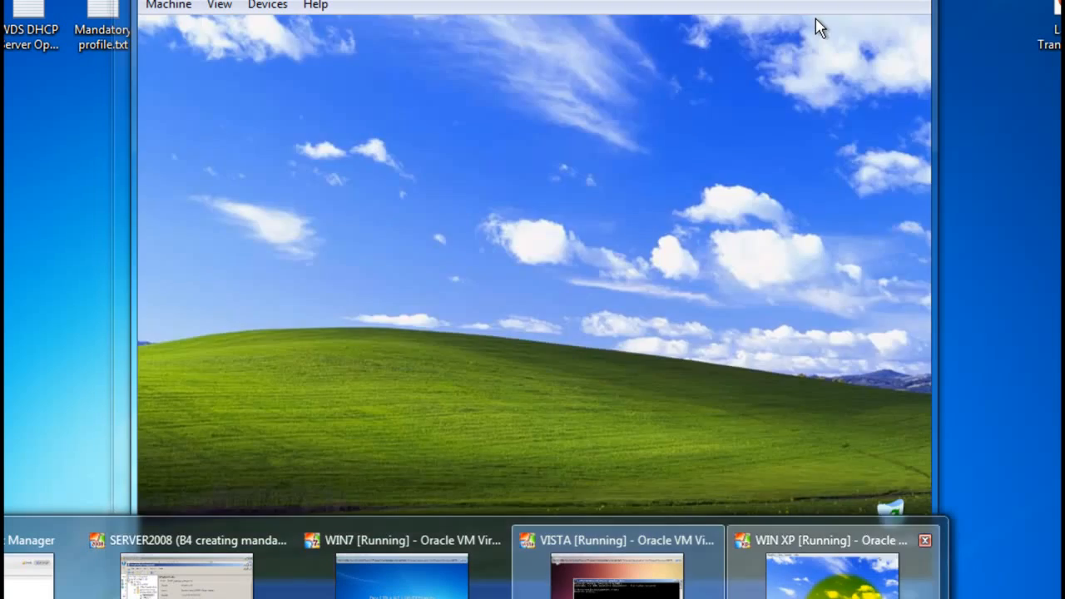
pyautogui.click(832, 571)
pyautogui.click(191, 593)
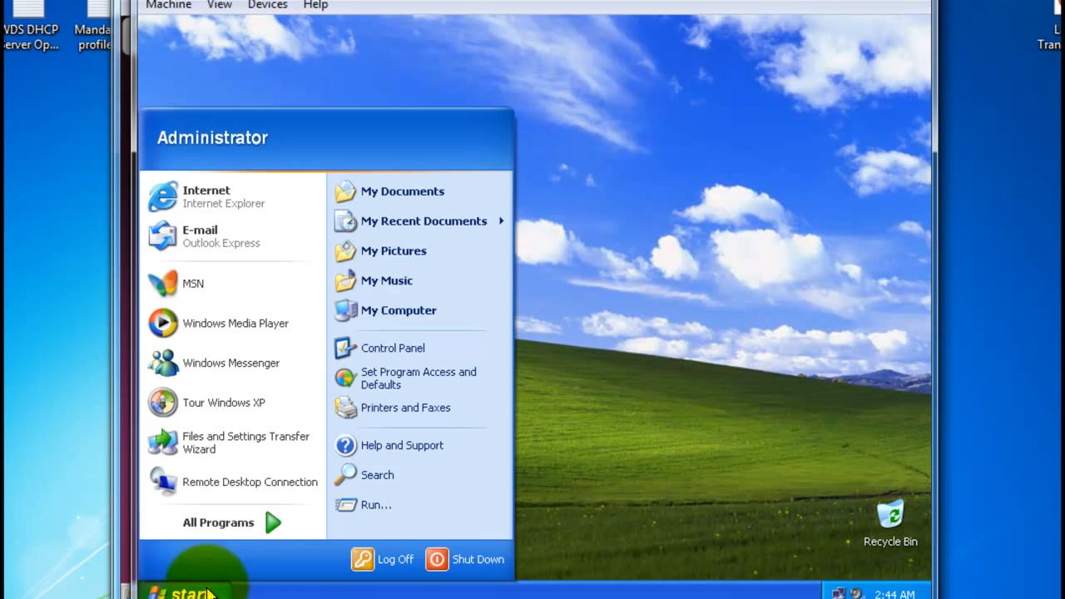
pyautogui.click(369, 504)
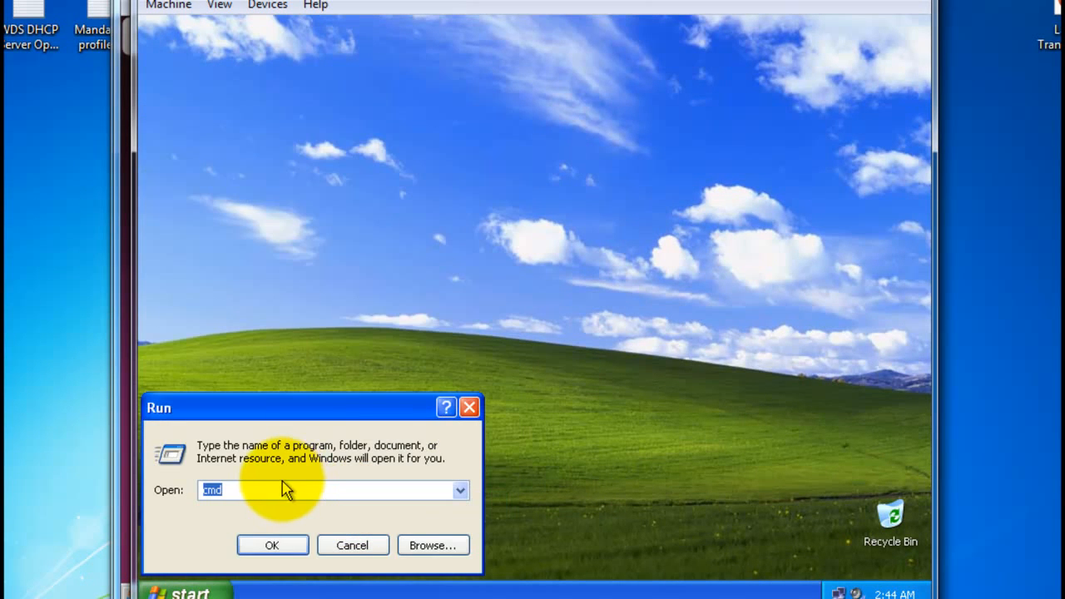
pyautogui.click(274, 545)
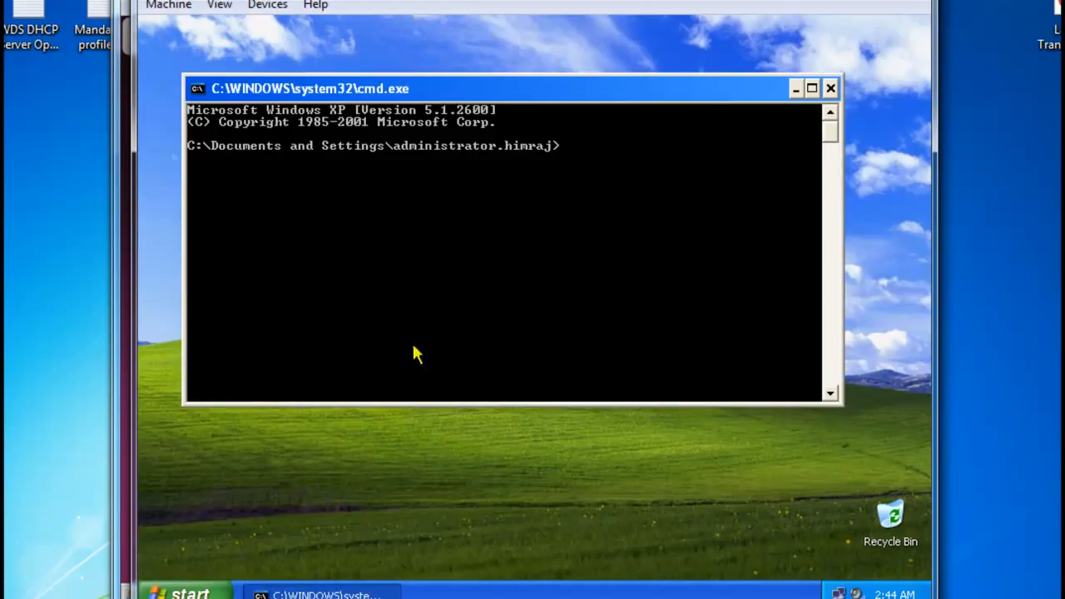
pyautogui.write('gr')
pyautogui.write('pupdat')
pyautogui.write('e')
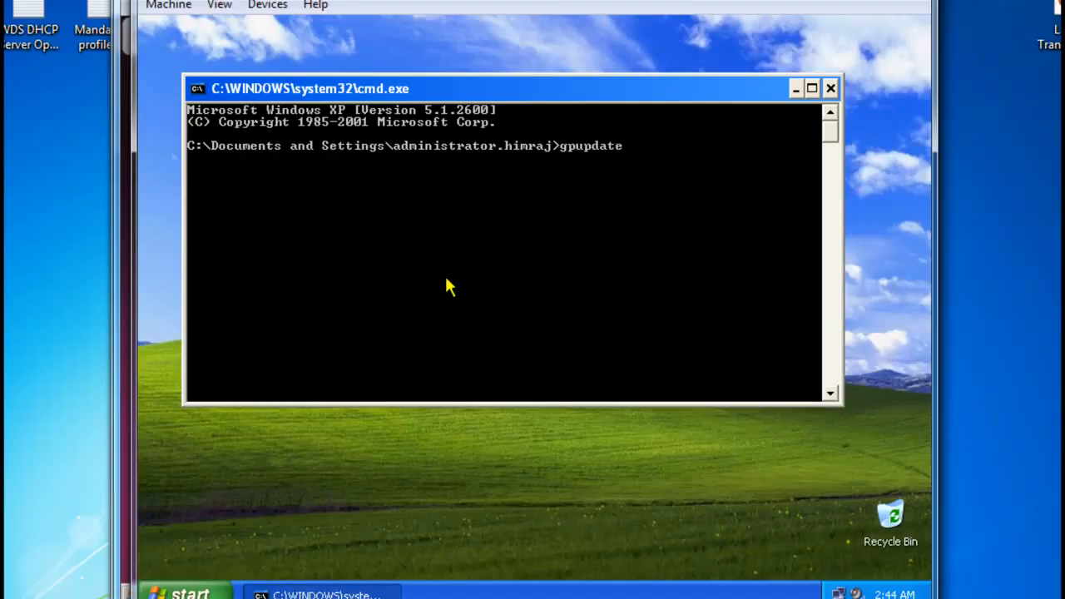
pyautogui.write(' /force')
pyautogui.press('Return')
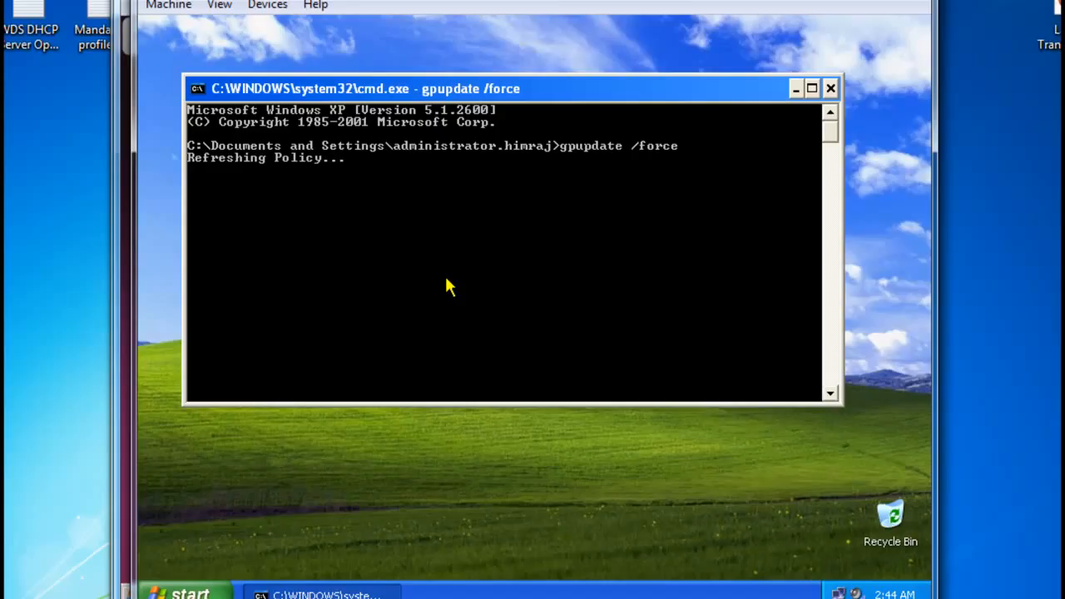
# - Return to the VISTA machine and answer y to the restart question in its command prompt
pyautogui.click(404, 598)
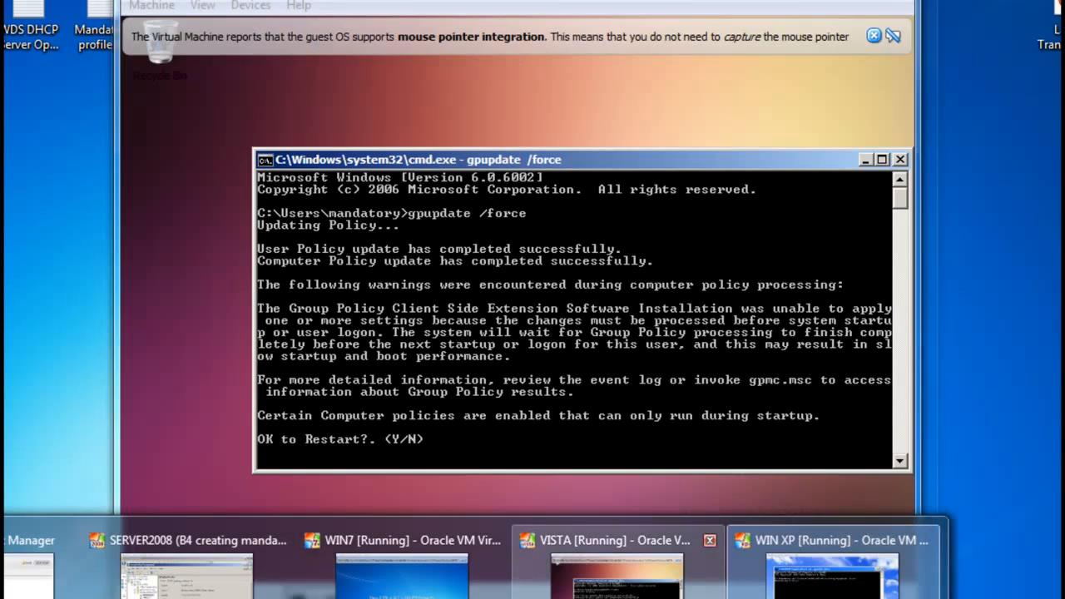
pyautogui.click(612, 595)
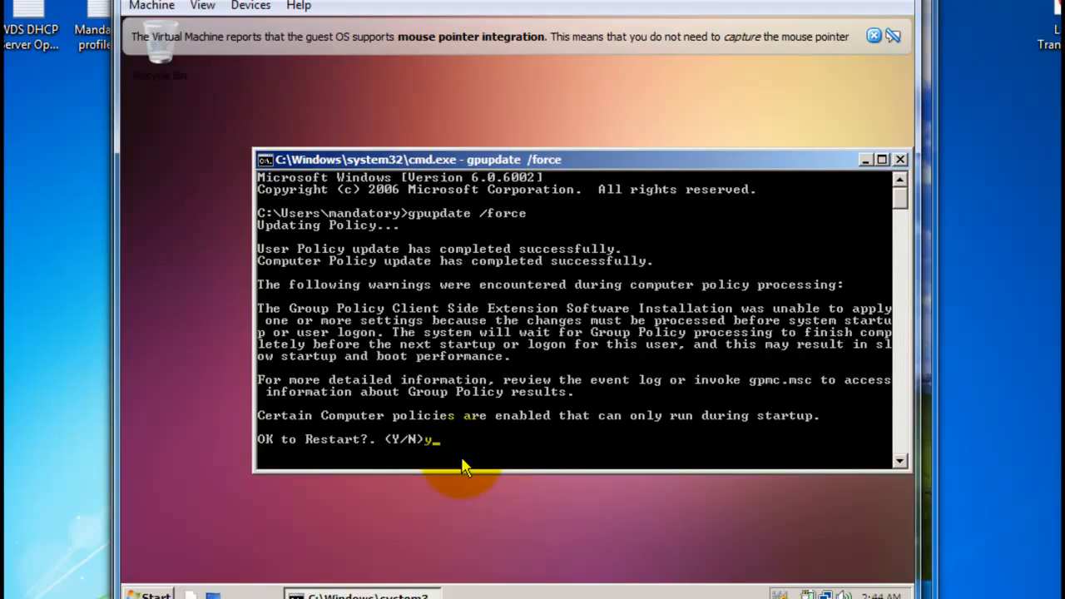
pyautogui.press('Return')
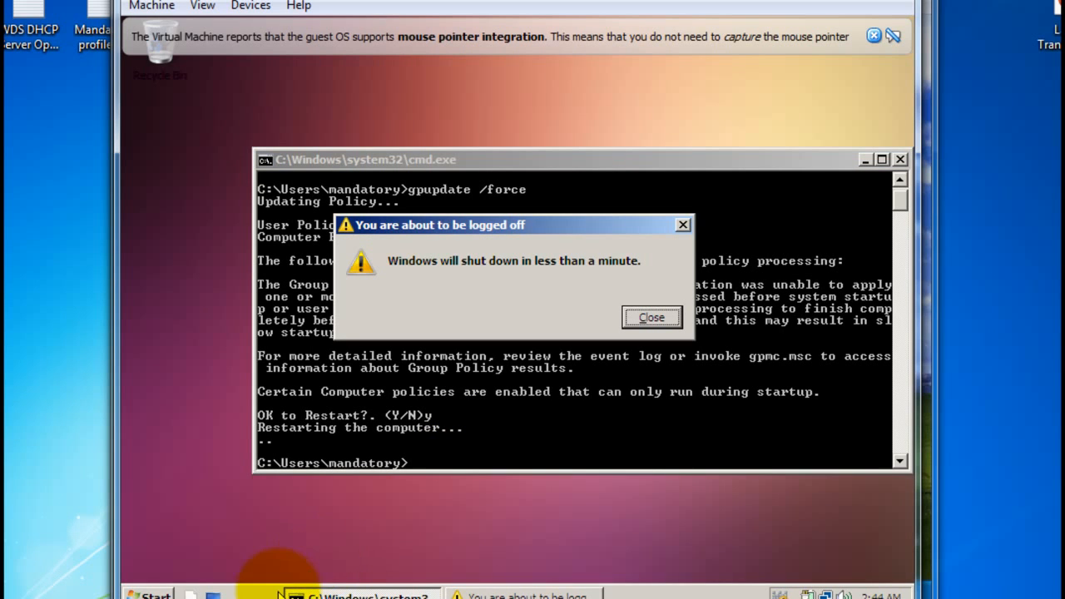
# - Switch to the WIN XP machine and answer y to the reboot question in its command prompt
pyautogui.click(400, 598)
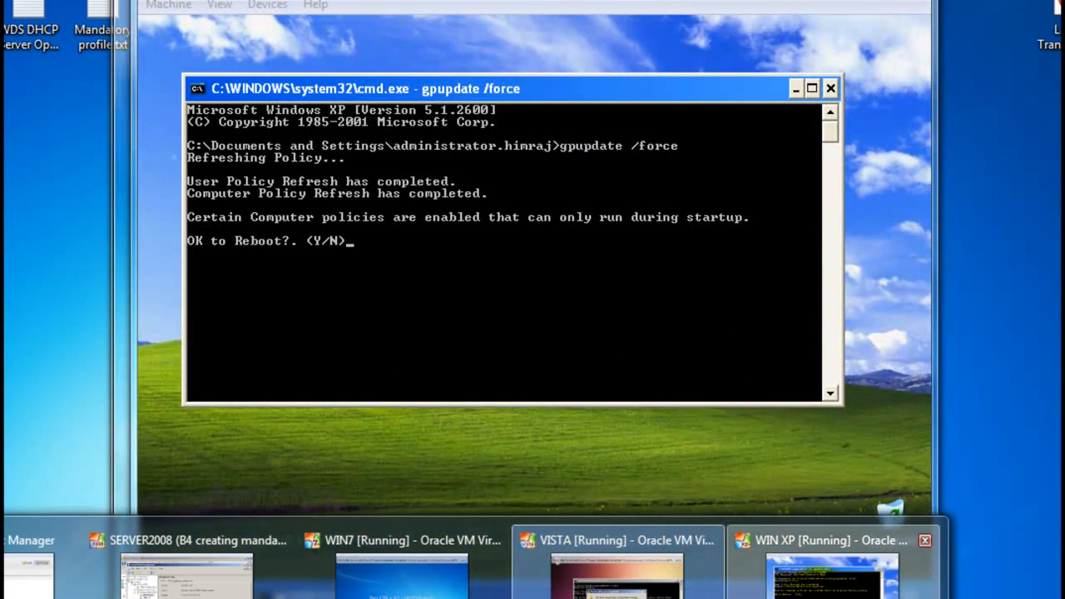
pyautogui.click(765, 563)
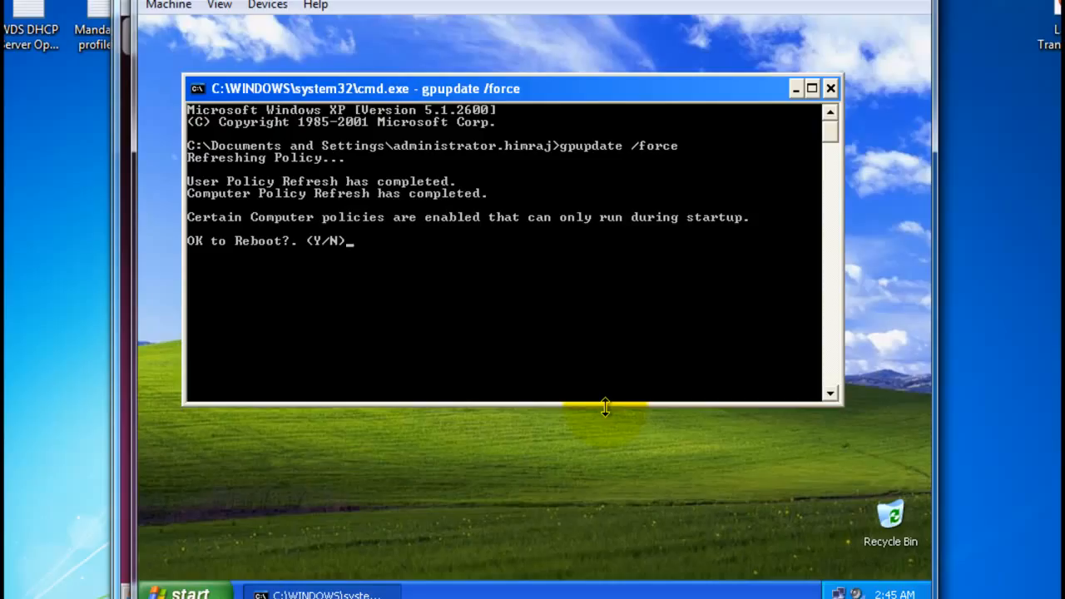
pyautogui.write('y')
pyautogui.press('Return')
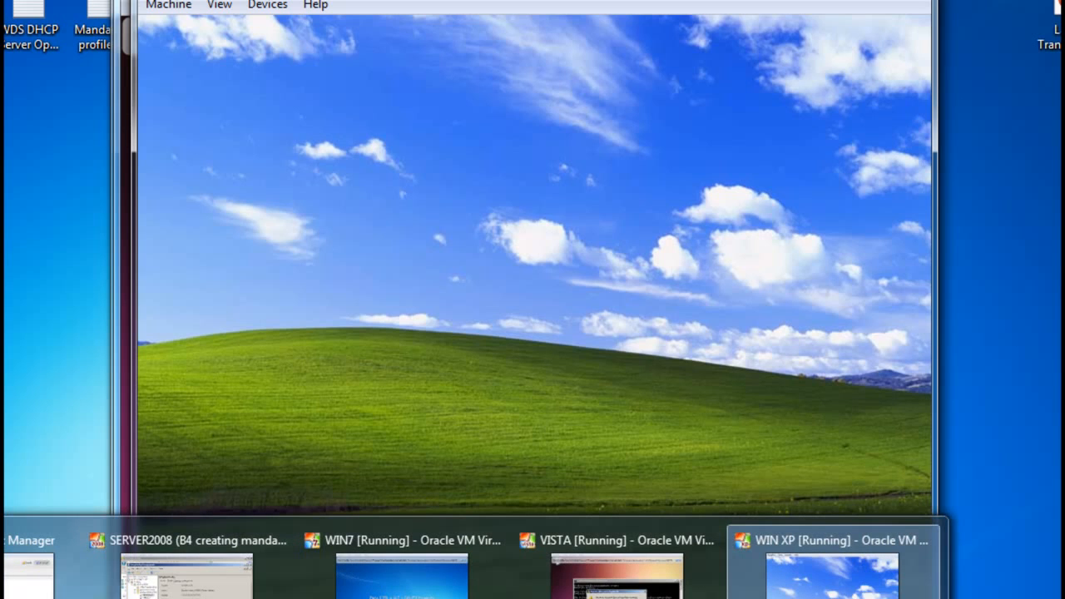
# - On the restarted WIN7 machine, send Ctrl-Alt-Del and log on to the domain administrator account with its password
pyautogui.click(359, 583)
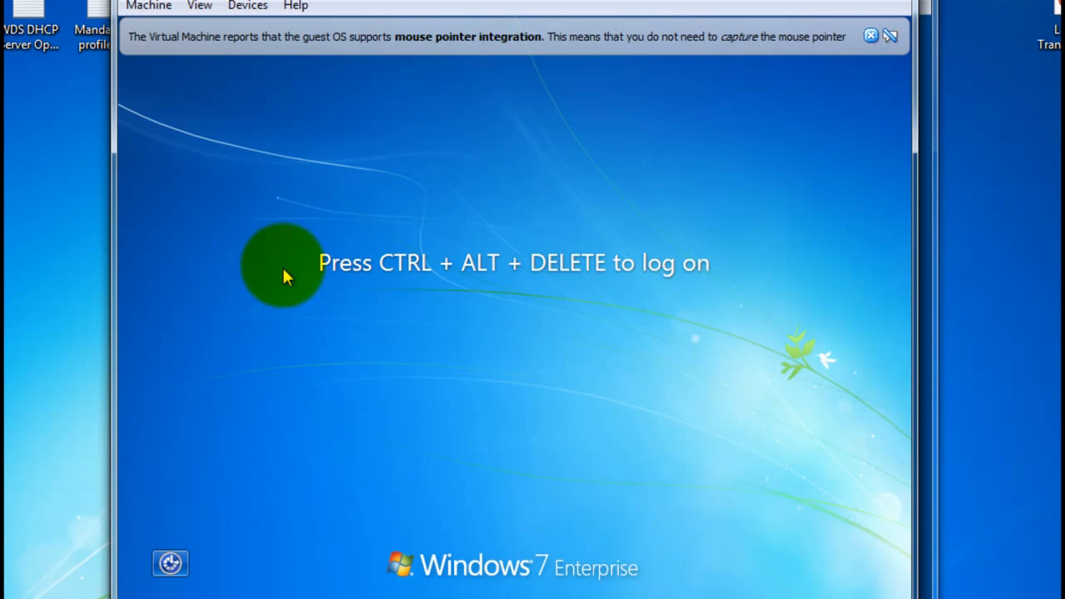
pyautogui.click(149, 6)
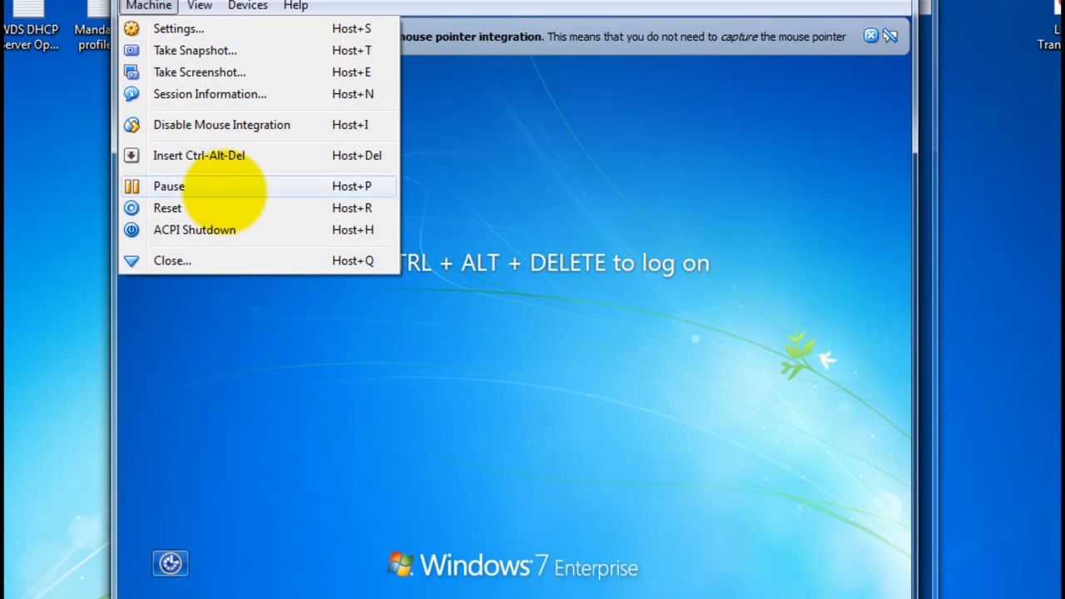
pyautogui.click(218, 156)
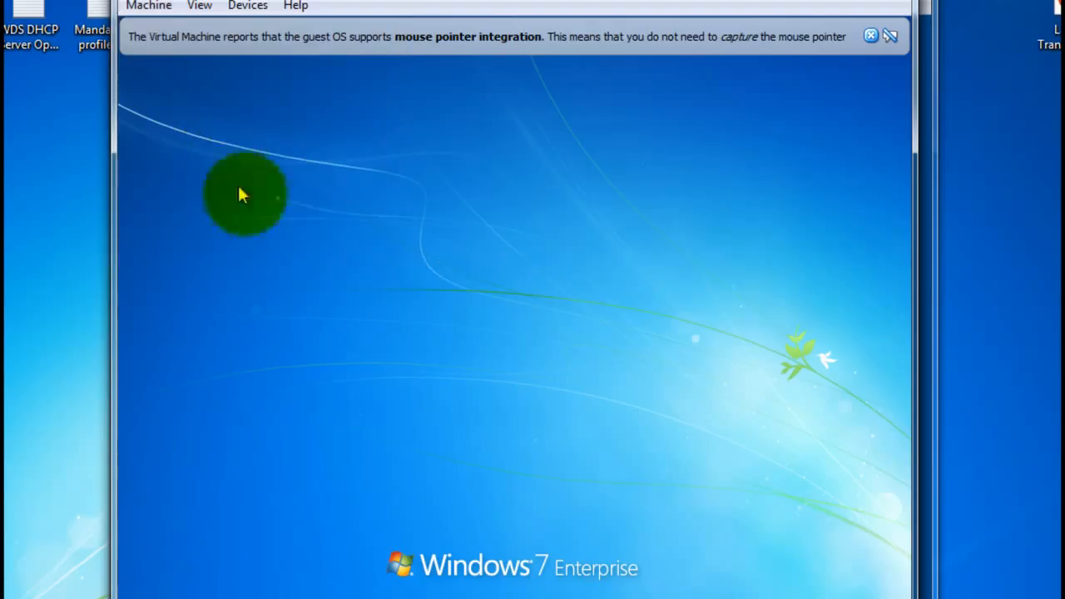
pyautogui.click(470, 421)
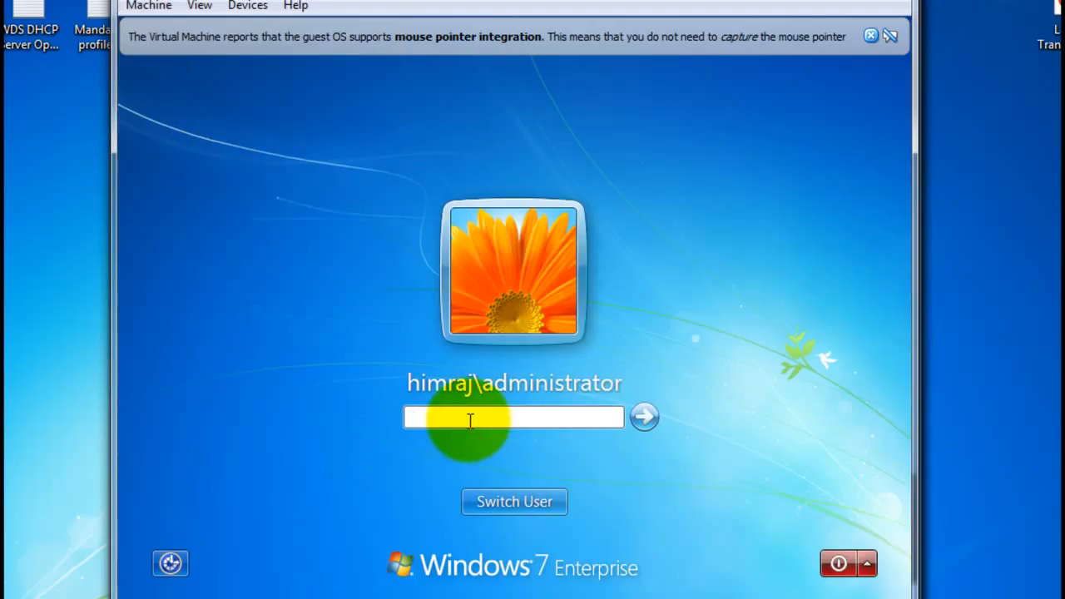
pyautogui.write('••••••••')
pyautogui.press('Return')
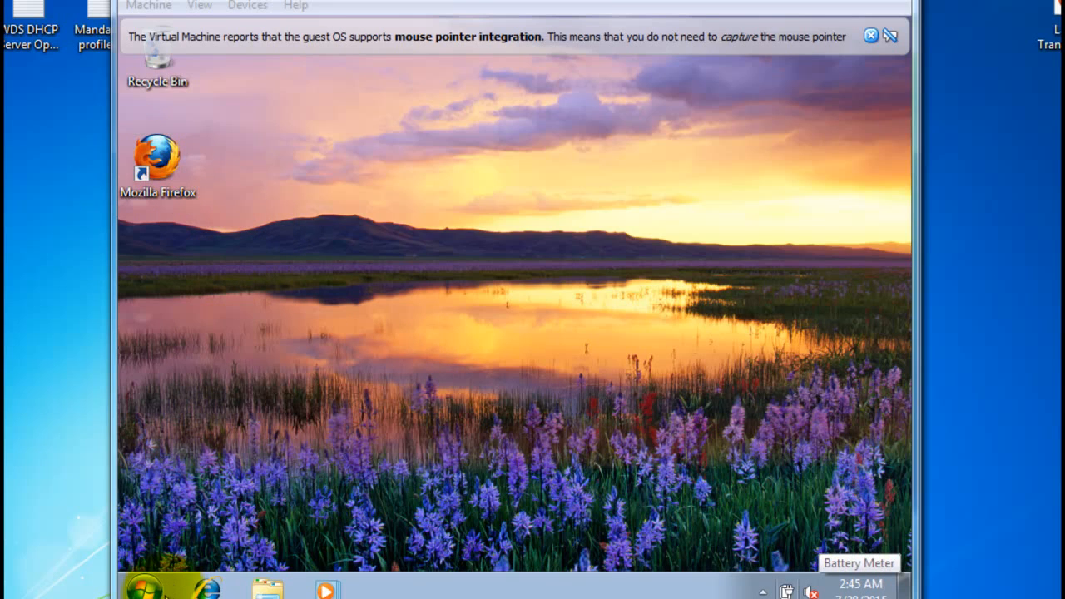
# - Launch Mozilla Firefox on the WIN7 machine and choose Don't import anything in the Import Wizard
pyautogui.click(146, 587)
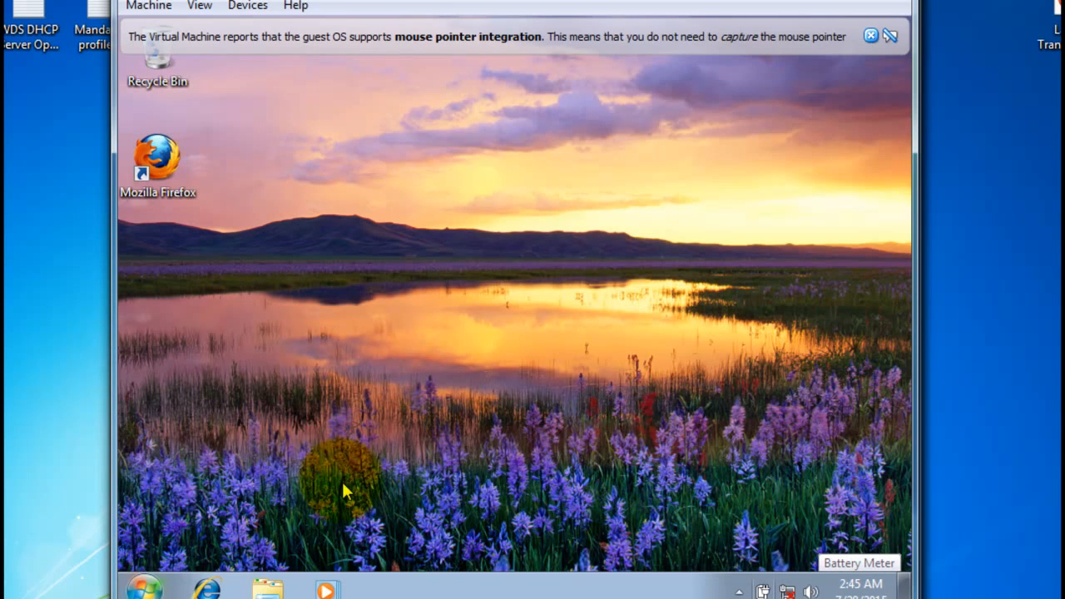
pyautogui.click(146, 587)
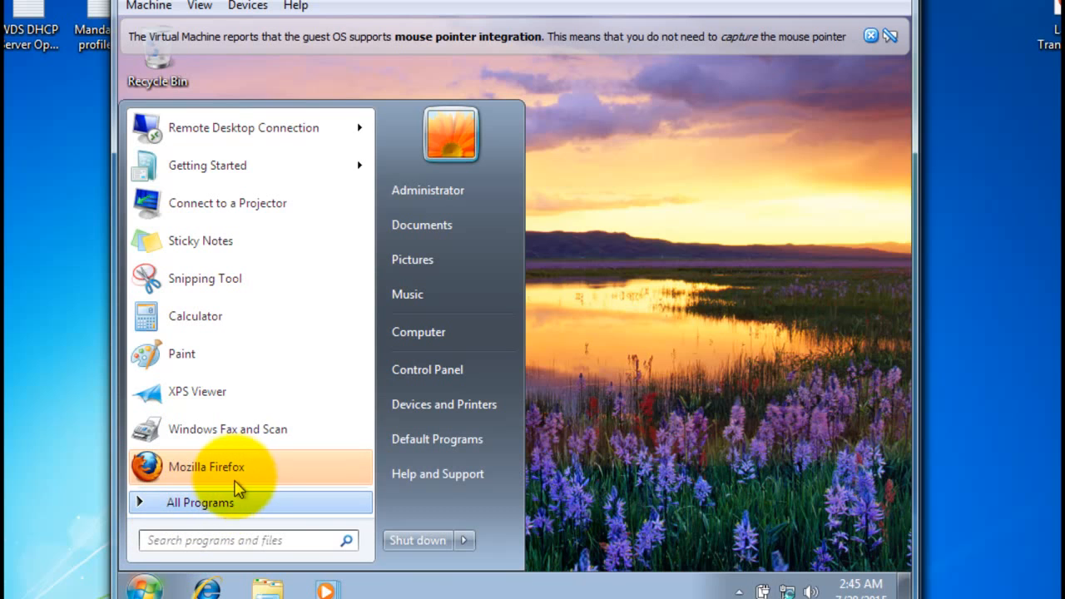
pyautogui.click(239, 473)
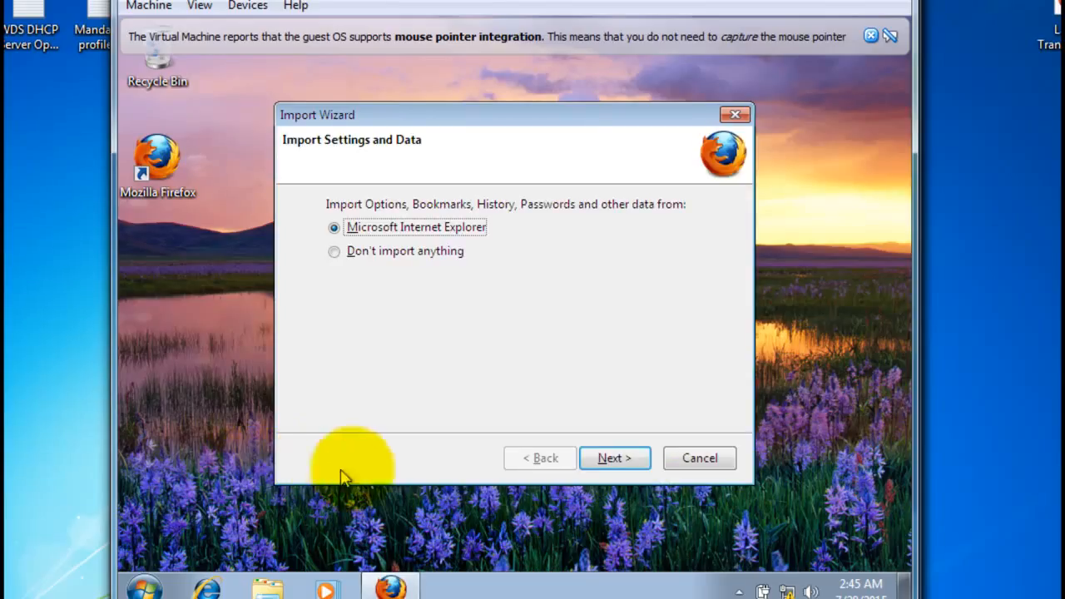
pyautogui.click(416, 253)
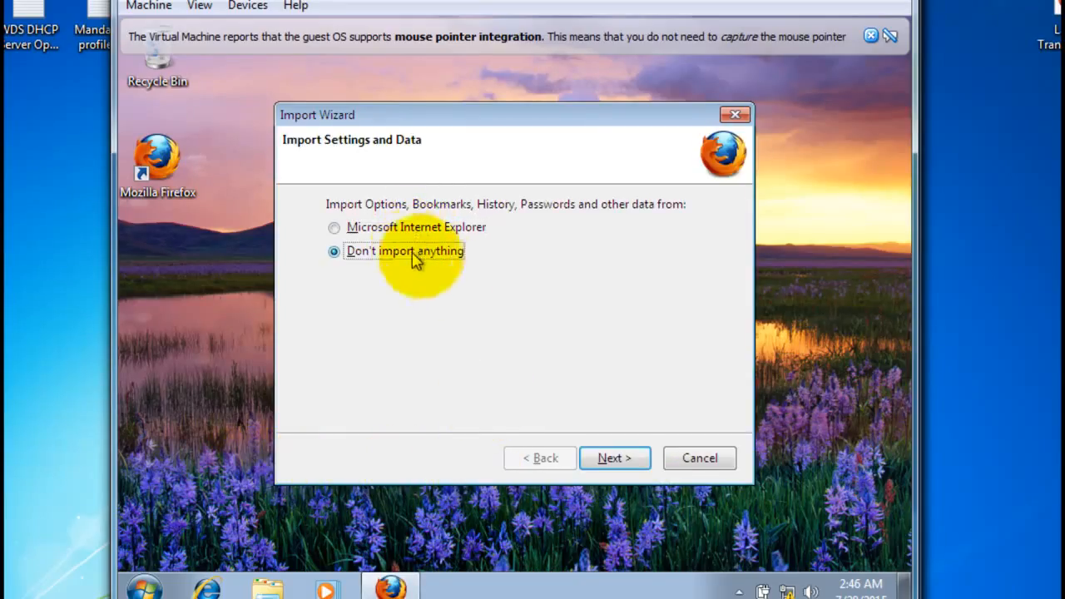
pyautogui.click(613, 458)
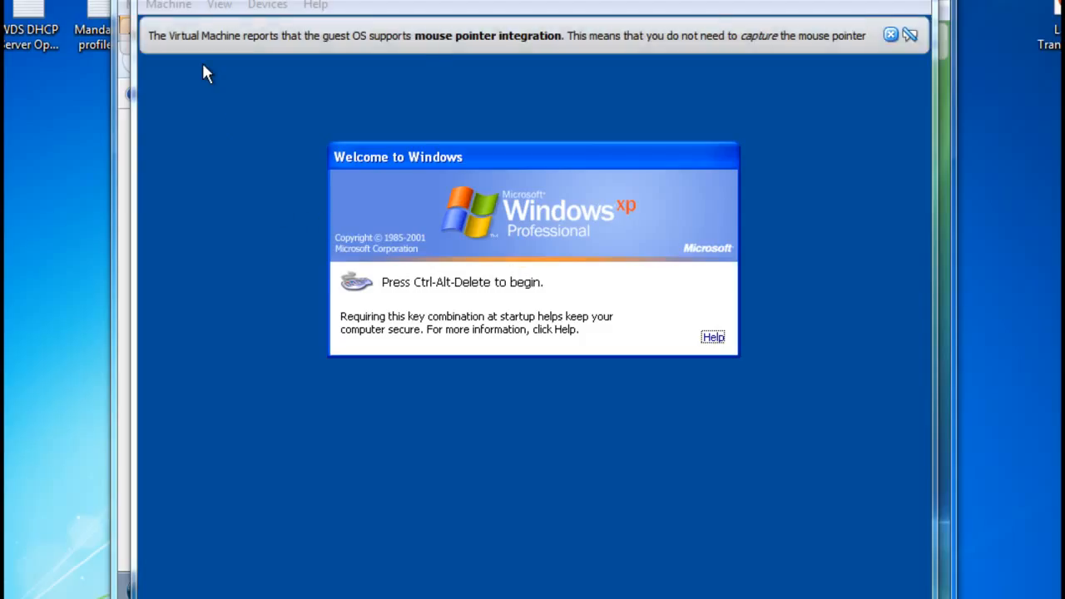
# - On the WIN XP machine, send Ctrl-Alt-Del, log on as domain administrator with the account password, and dismiss the mouse pointer integration notice
pyautogui.click(169, 5)
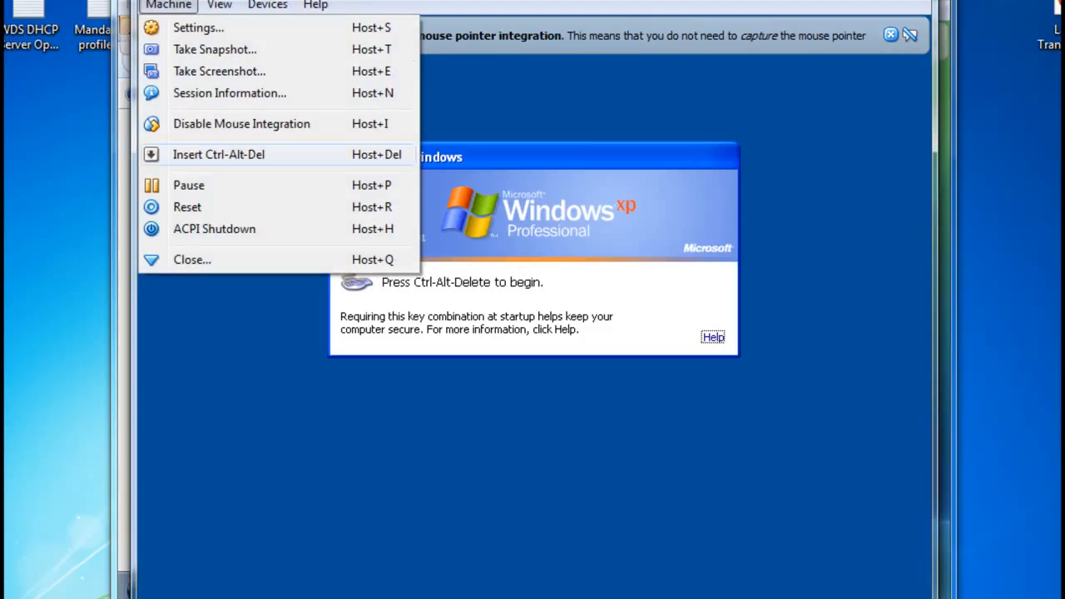
pyautogui.click(219, 153)
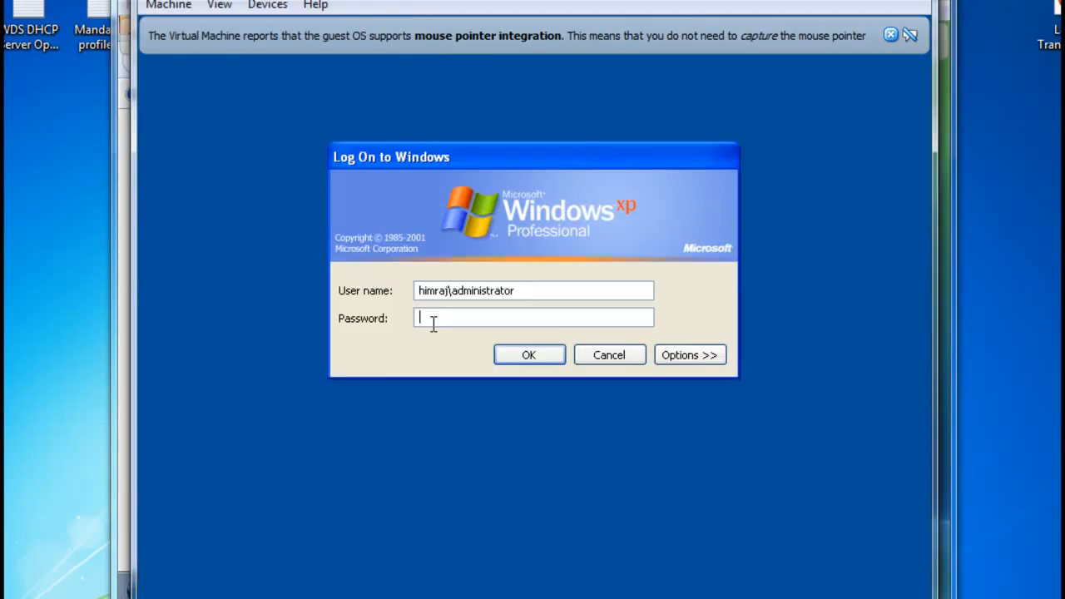
pyautogui.write('********')
pyautogui.press('Return')
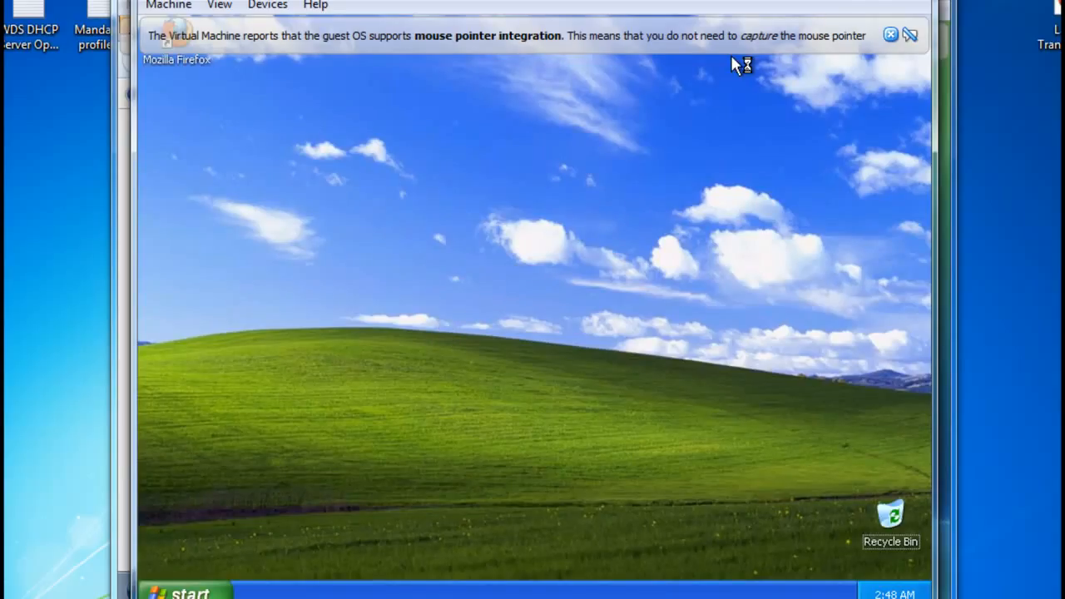
pyautogui.click(890, 35)
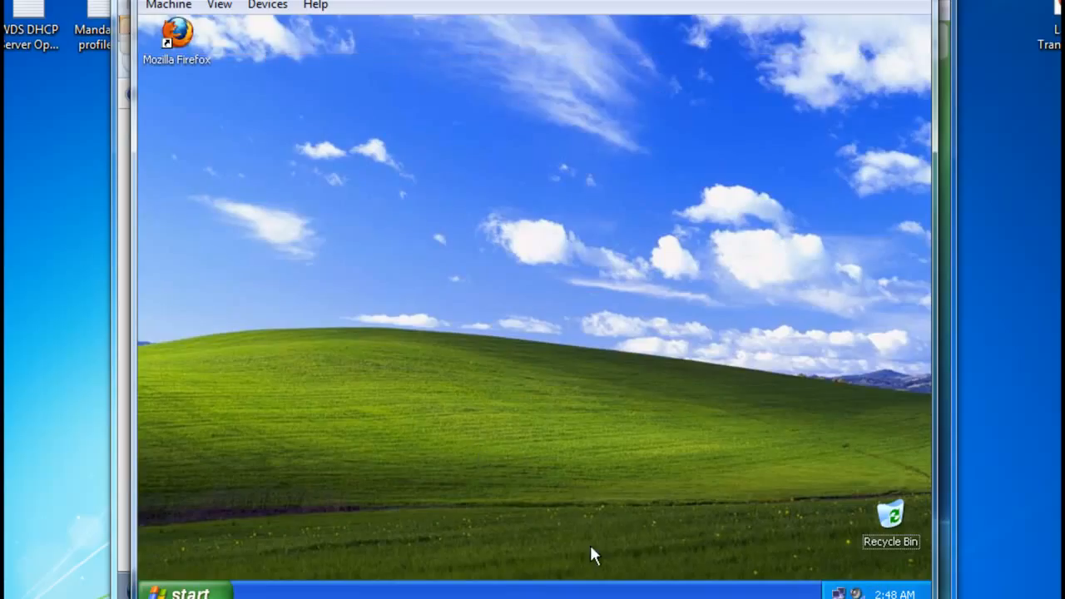
# - Switch to the VISTA machine, send Ctrl-Alt-Del and log on to the mandatory domain account with its password
pyautogui.moveTo(496, 594)
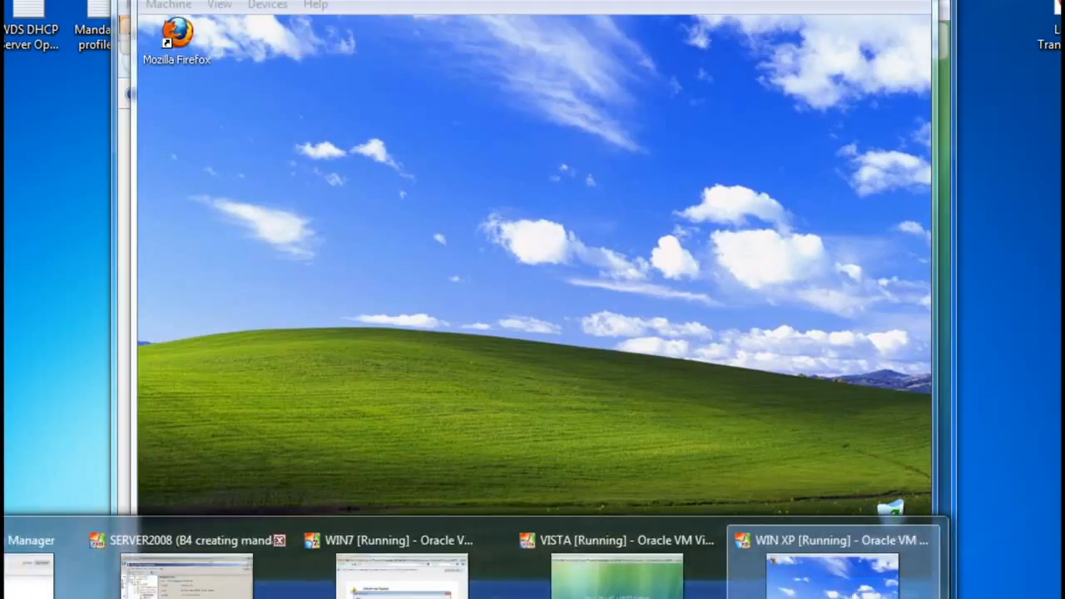
pyautogui.click(620, 574)
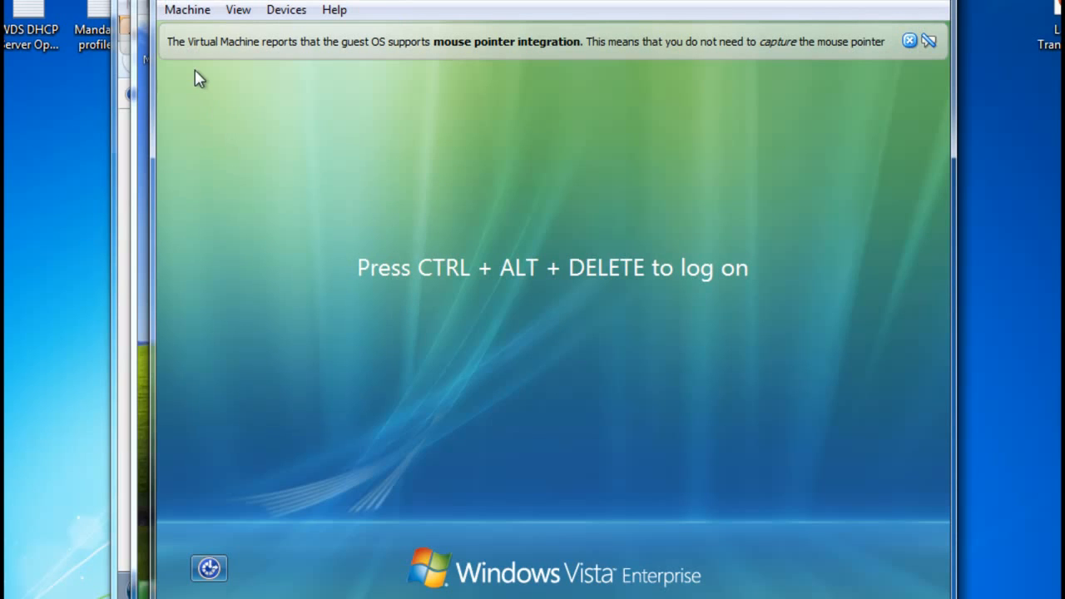
pyautogui.click(187, 9)
pyautogui.click(237, 160)
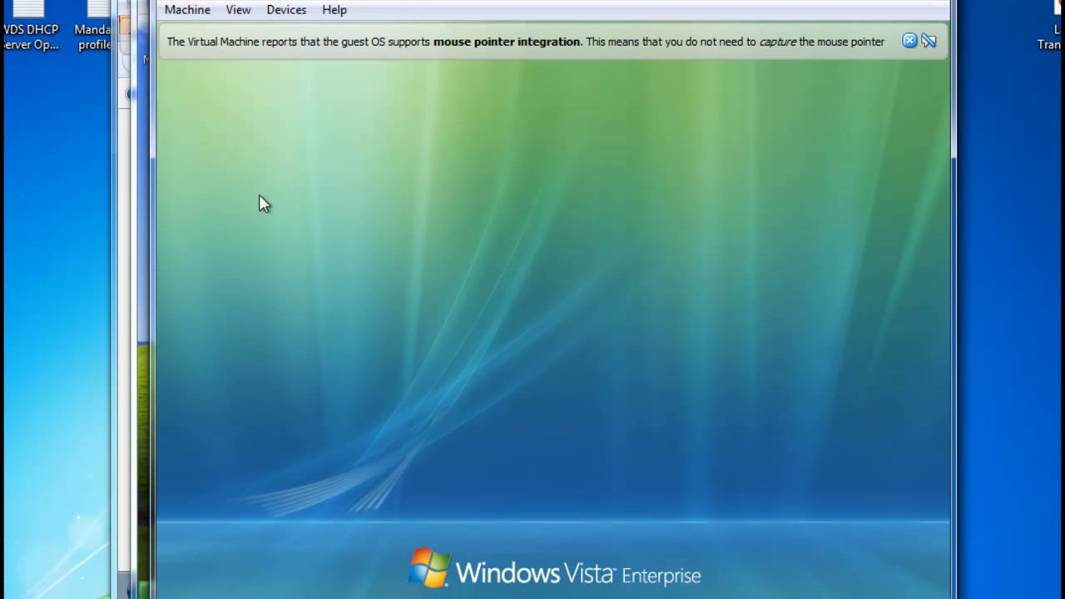
pyautogui.click(466, 417)
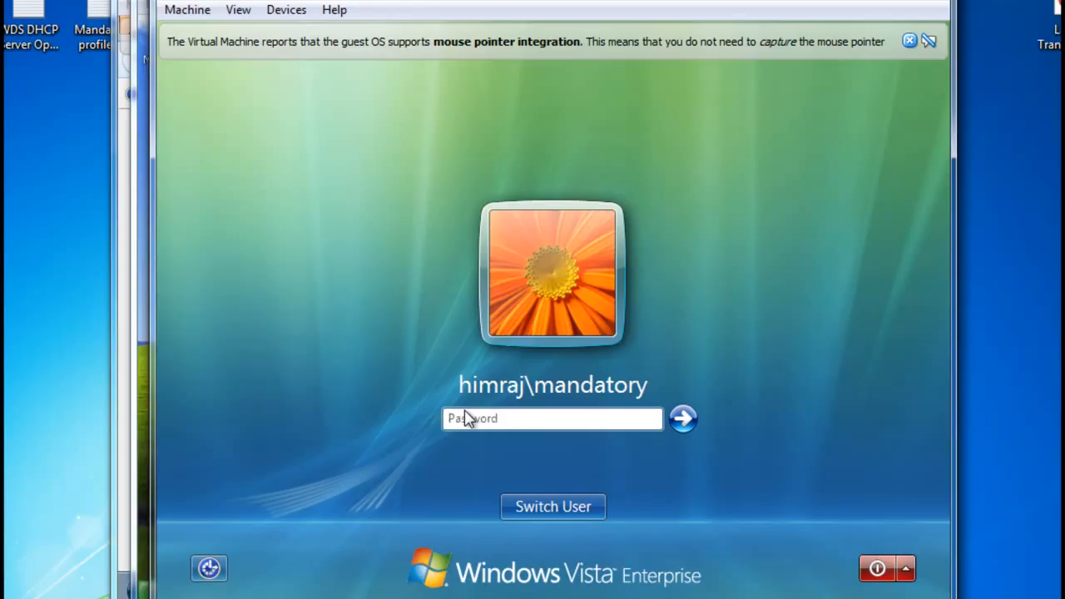
pyautogui.write('•••••••••')
pyautogui.click(682, 420)
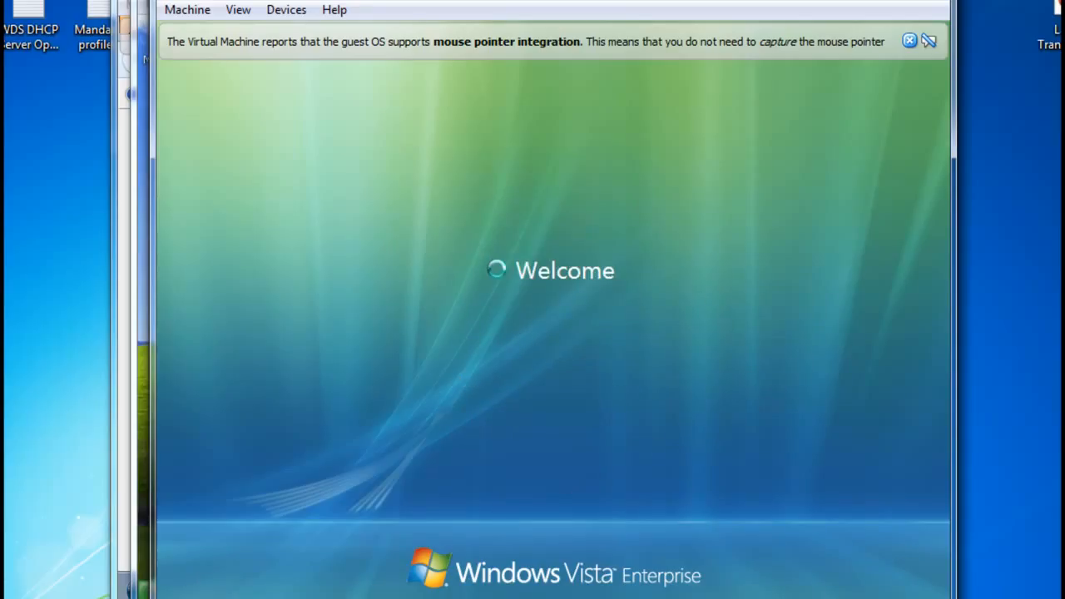